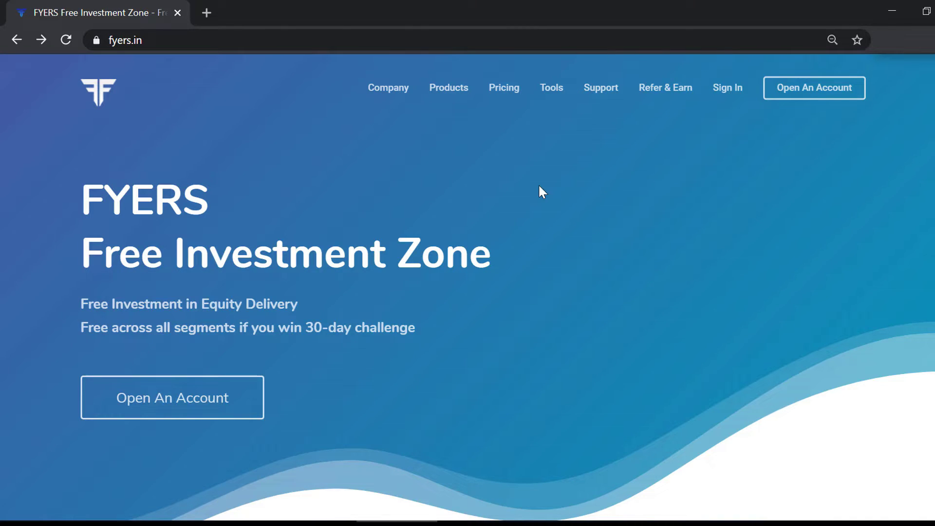
Open the Fyers API Bridge product page and review its benefits, supported platforms and pricing.
mouse_move(458, 92)
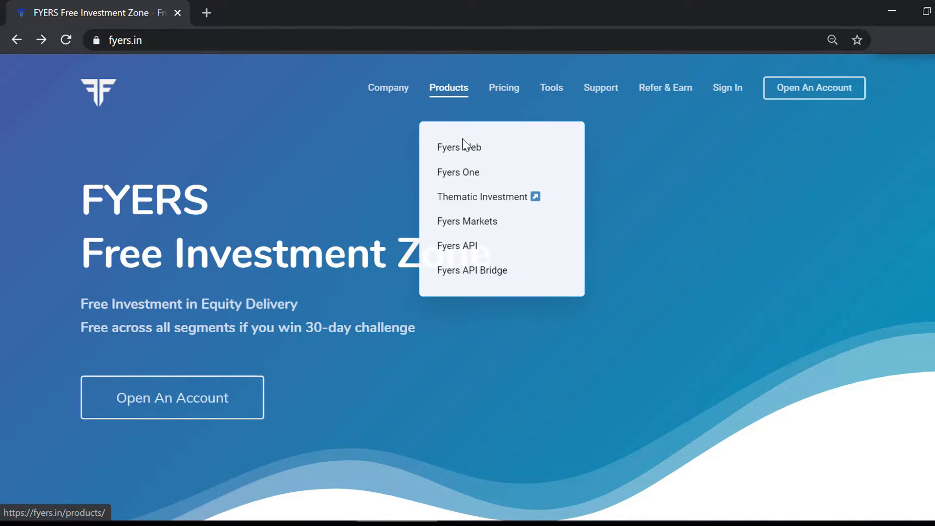
left_click(456, 269)
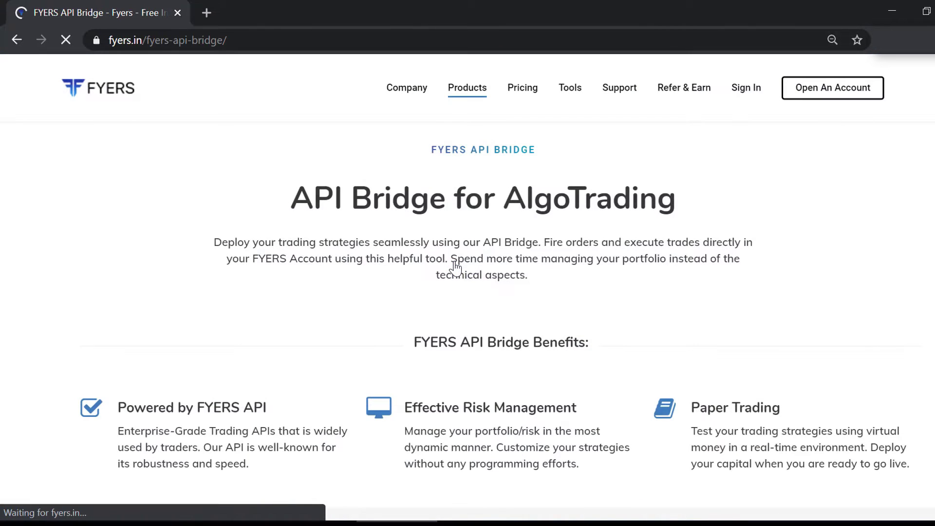
scroll(455, 268, "down", 3)
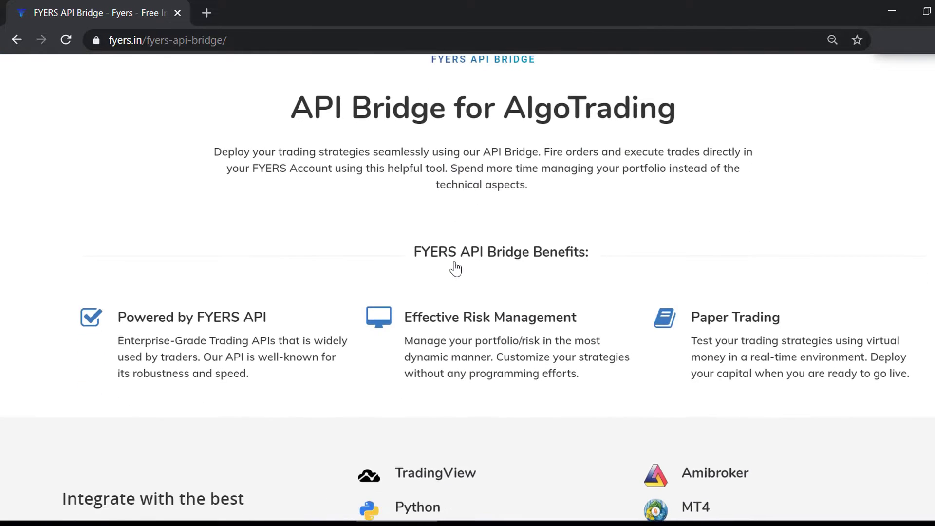
scroll(456, 268, "down", 3)
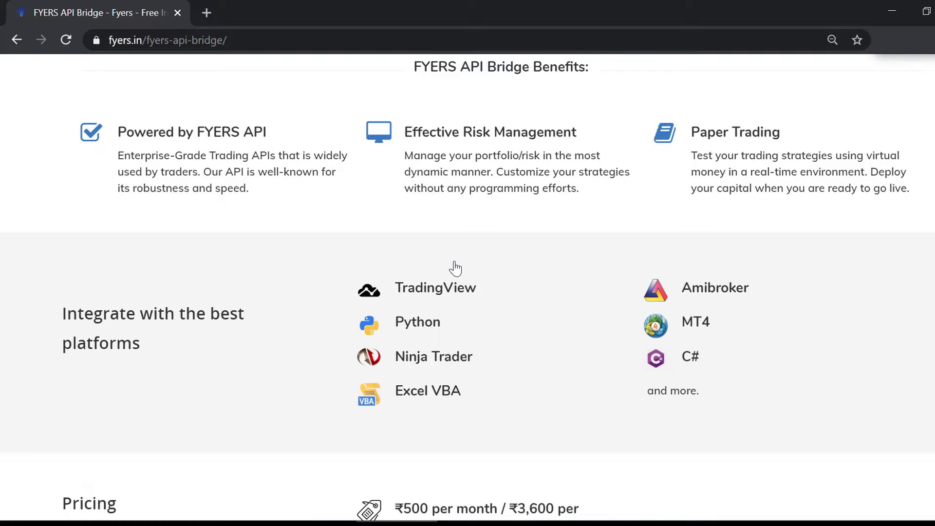
scroll(456, 268, "down", 10)
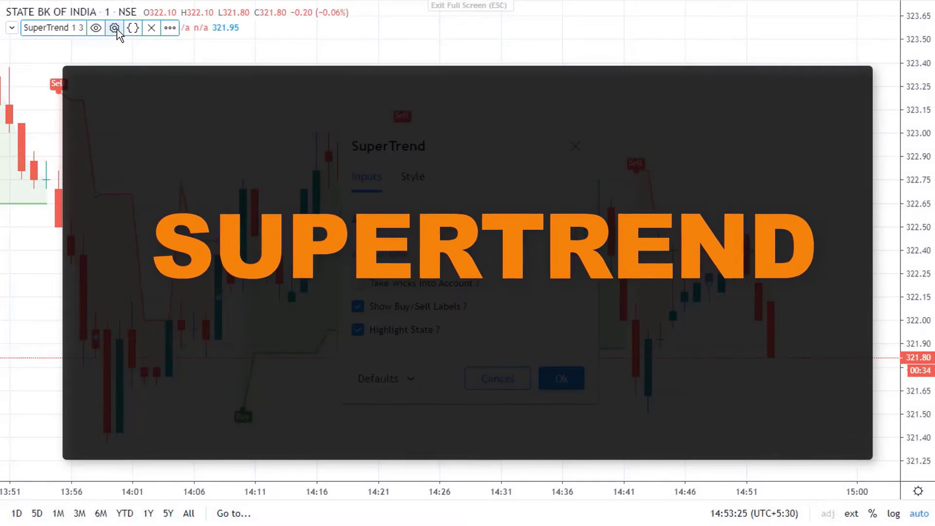
Set the SuperTrend indicator's ATR Period to 2 and ATR Multiplier to 5.
type("2")
double_click(485, 249)
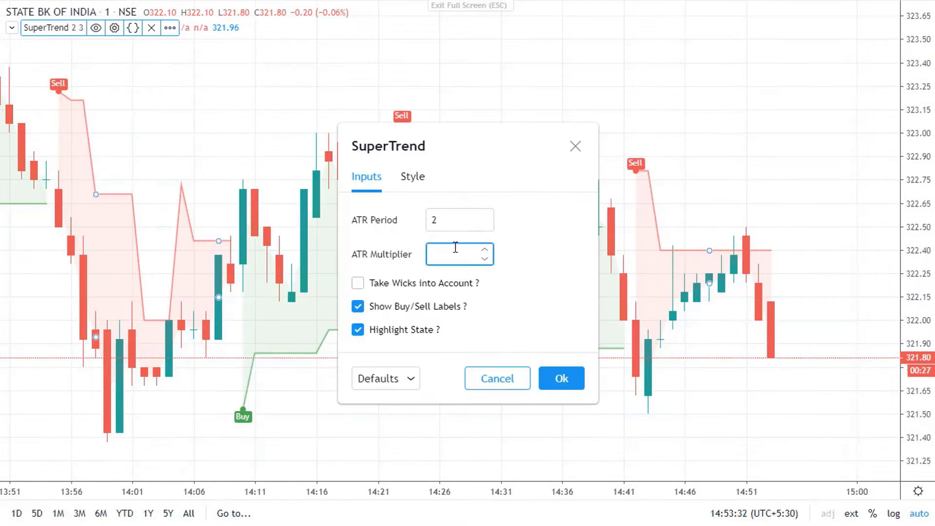
type("5")
left_click(563, 379)
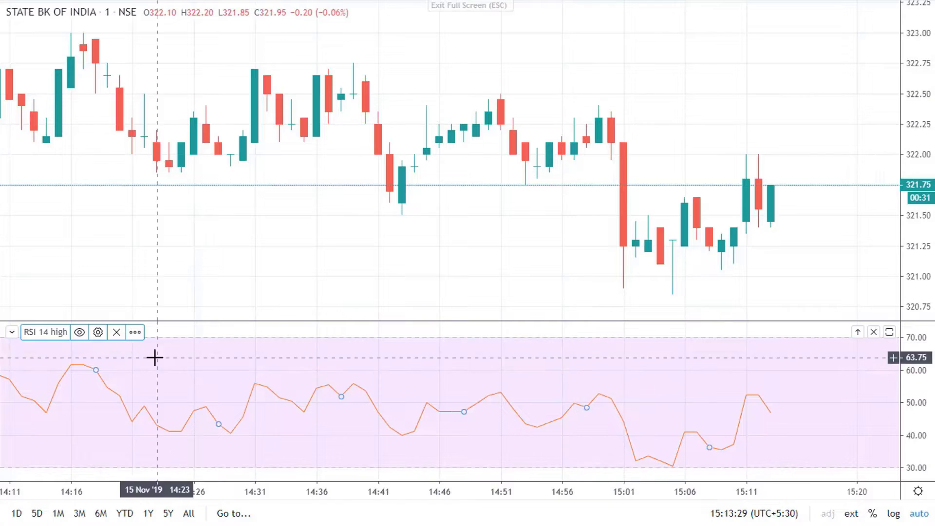
Set the RSI indicator's length to 40.
left_click(97, 332)
key("BackSpace")
key("BackSpace")
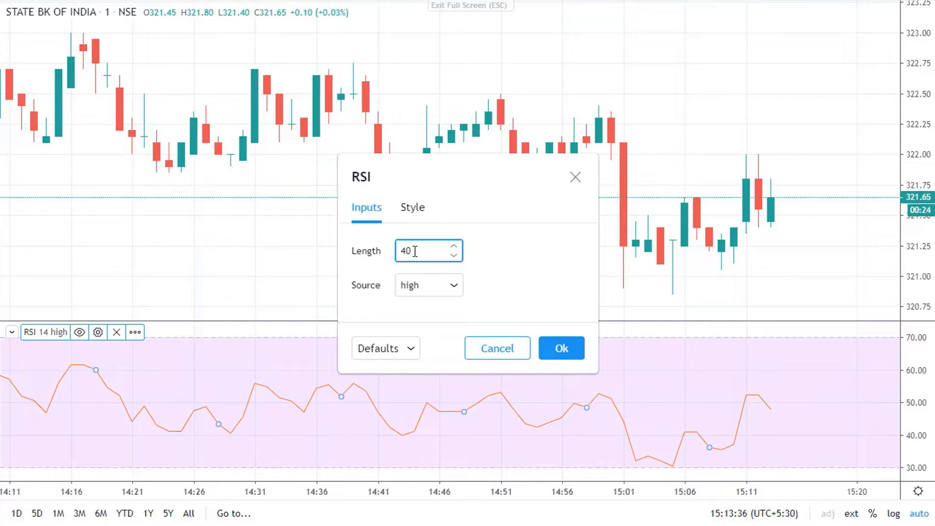
left_click(546, 347)
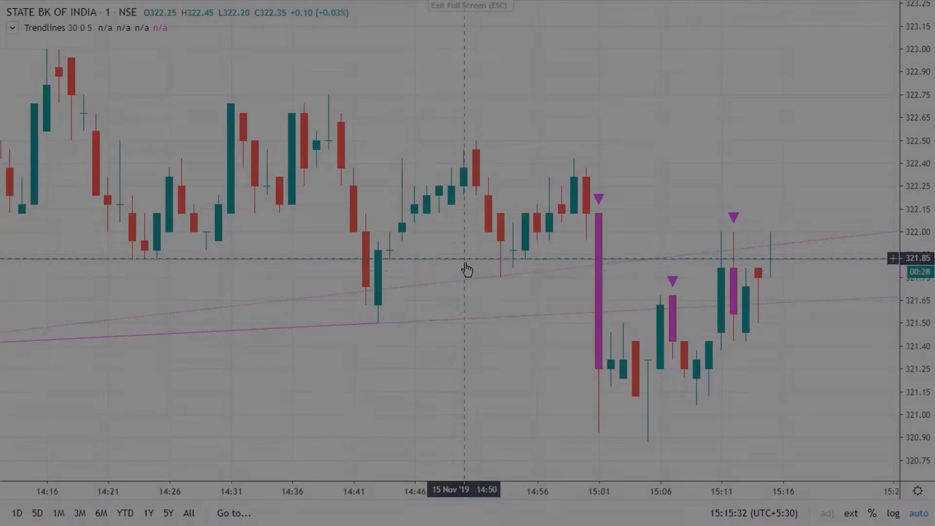
Review the input settings of the Trendlines indicator and accept them.
left_click(123, 28)
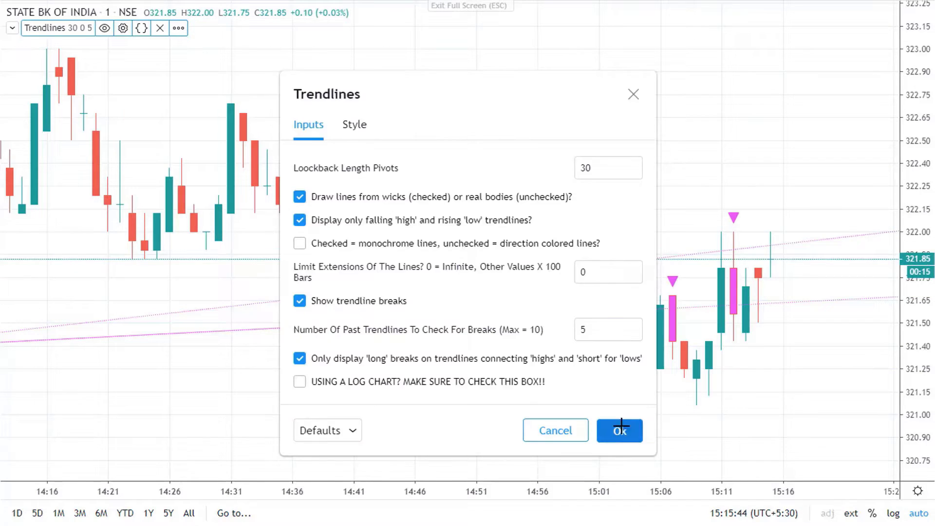
left_click(620, 430)
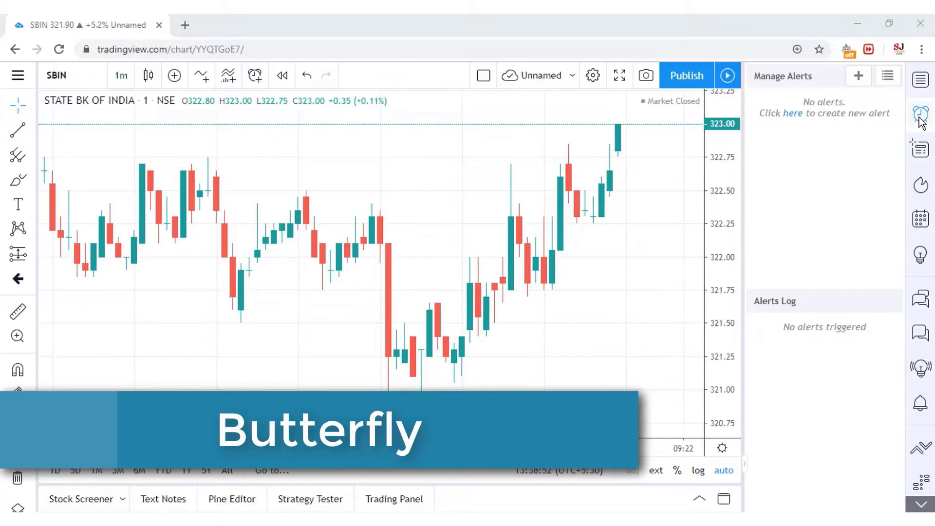
Hide the alerts list and add the SuperTrend indicator to the one-minute SBIN chart.
left_click(921, 120)
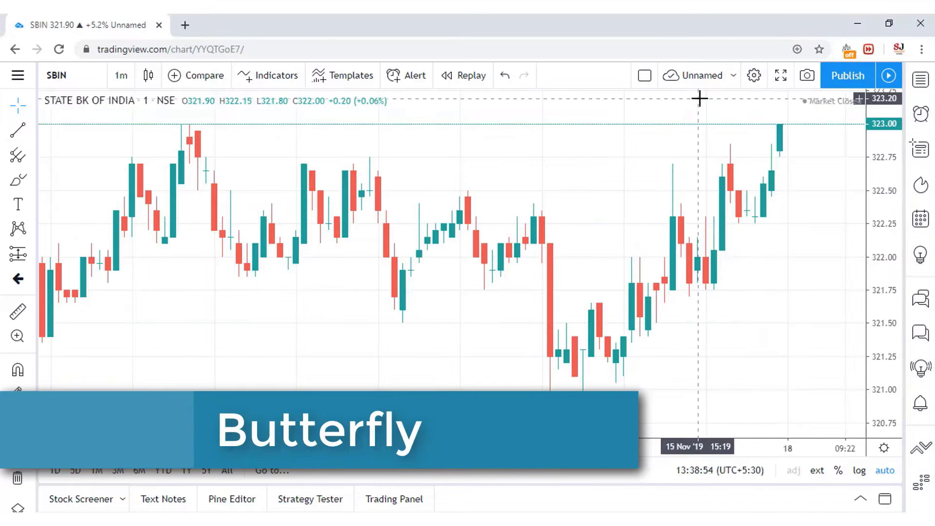
left_click(273, 73)
type("SUPERTREND")
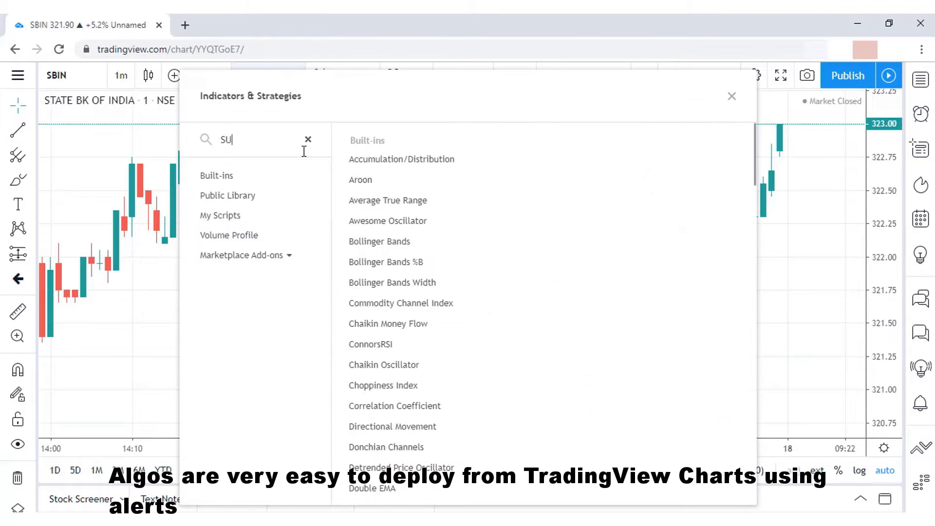
left_click(395, 187)
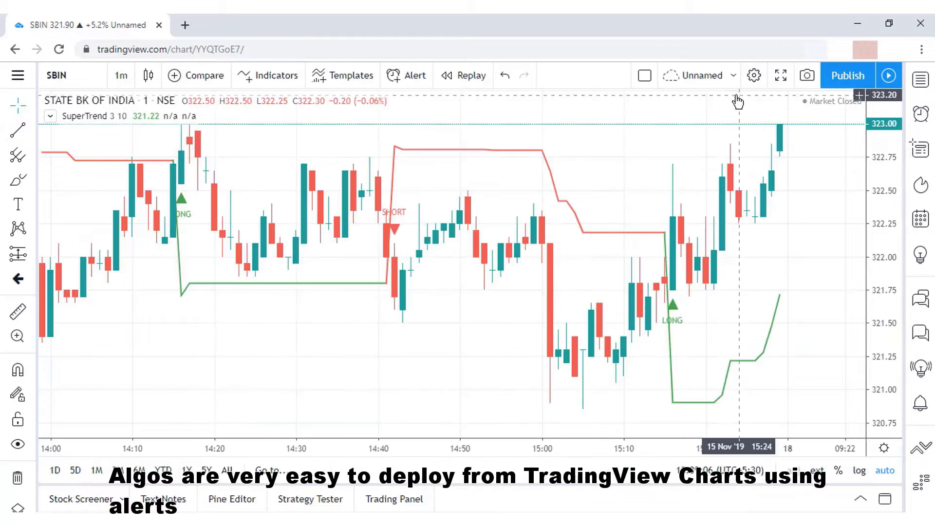
Set the newly added SuperTrend indicator's Factor to 1 and Period to 2.
left_click(158, 116)
double_click(418, 274)
type("1")
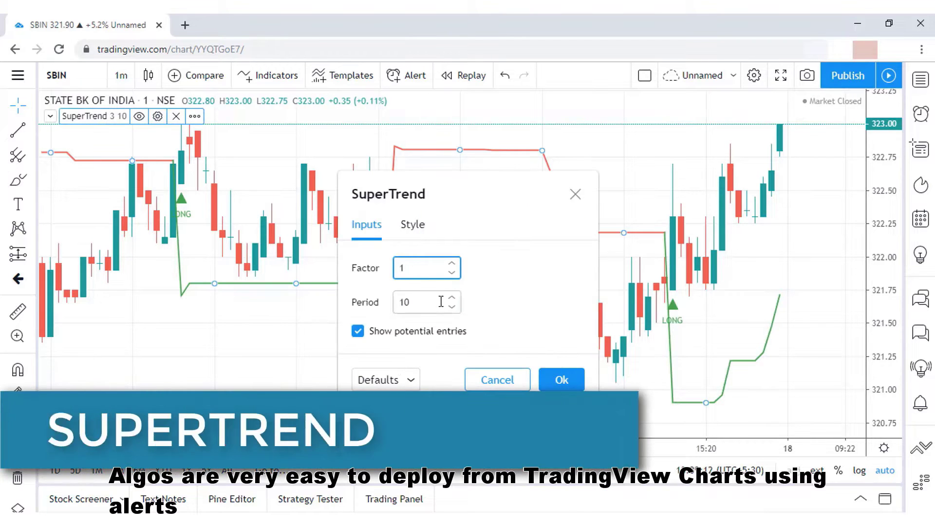
key("Tab")
type("2")
left_click(561, 379)
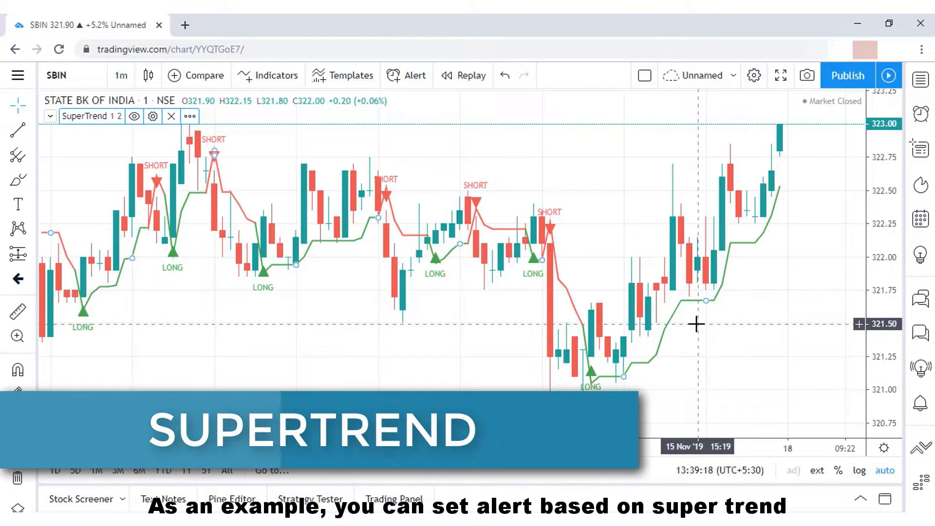
Create an alert for SBIN Crossing SuperTrend (1, 2), triggered Once Per Bar, with the existing webhook and default message.
left_click(921, 113)
left_click(860, 76)
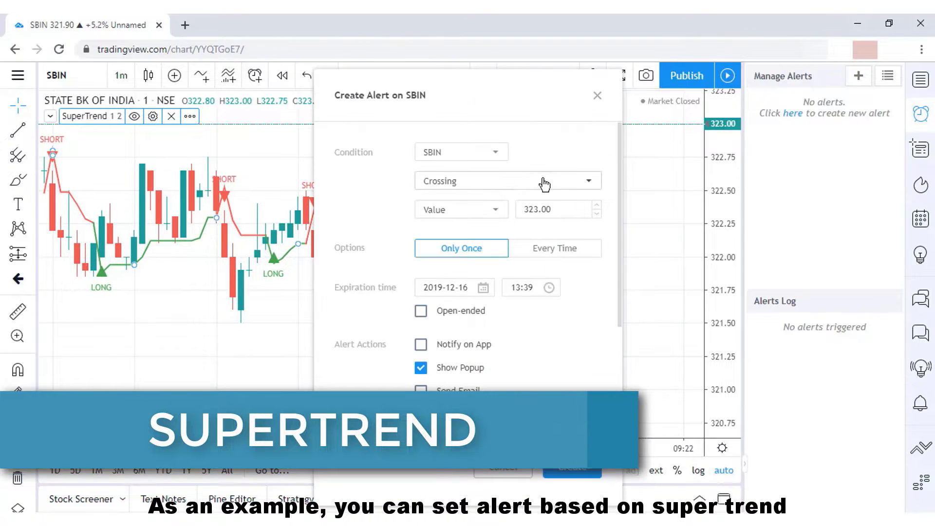
left_click(485, 210)
left_click(467, 233)
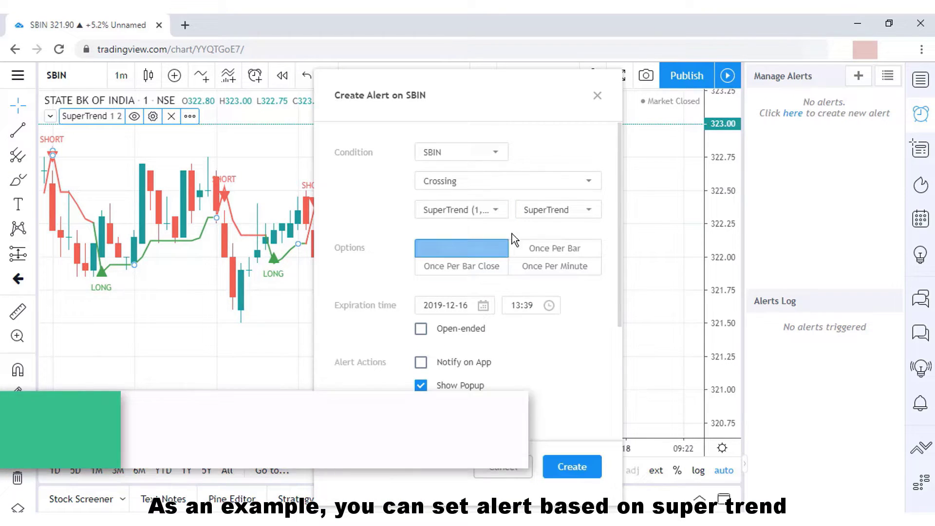
left_click(555, 248)
left_click_drag(615, 308, 622, 378)
scroll(584, 384, "down", 1)
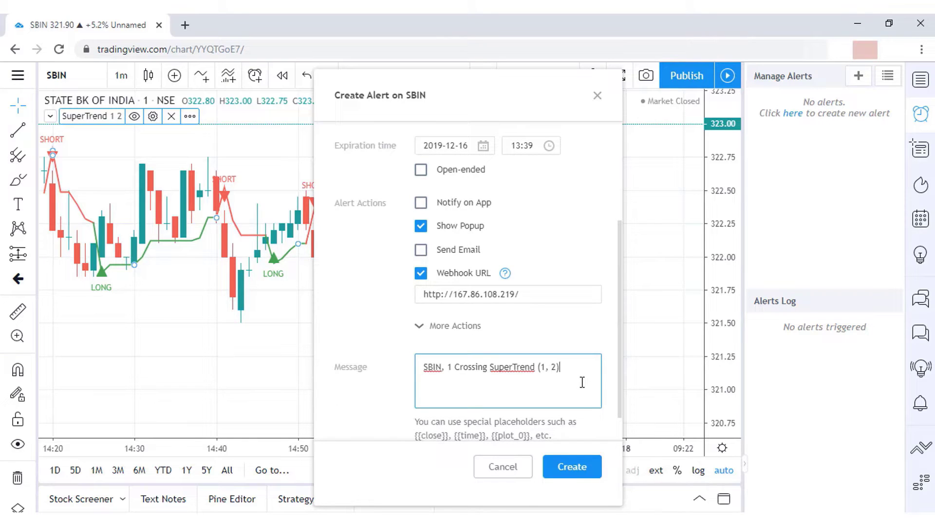
left_click(573, 465)
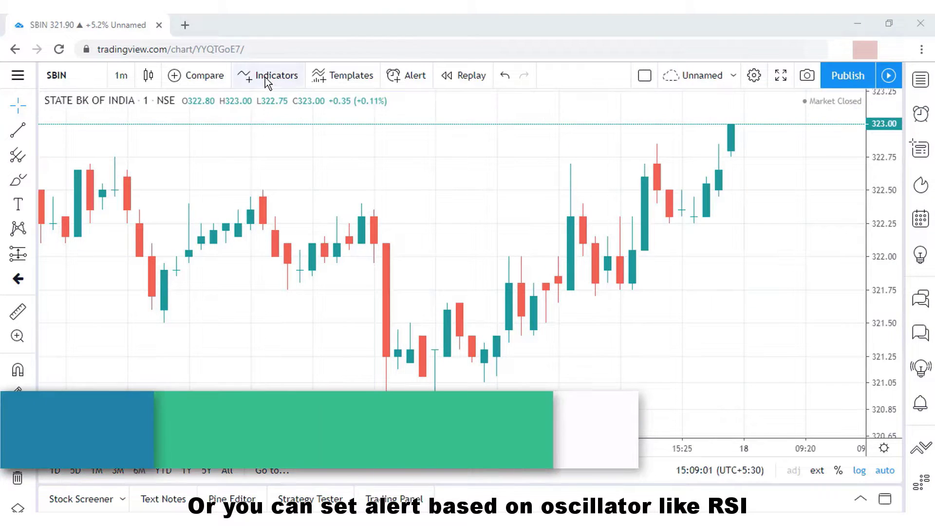
Search the indicators for RSI and add it to the SBIN chart.
left_click(266, 76)
left_click(263, 140)
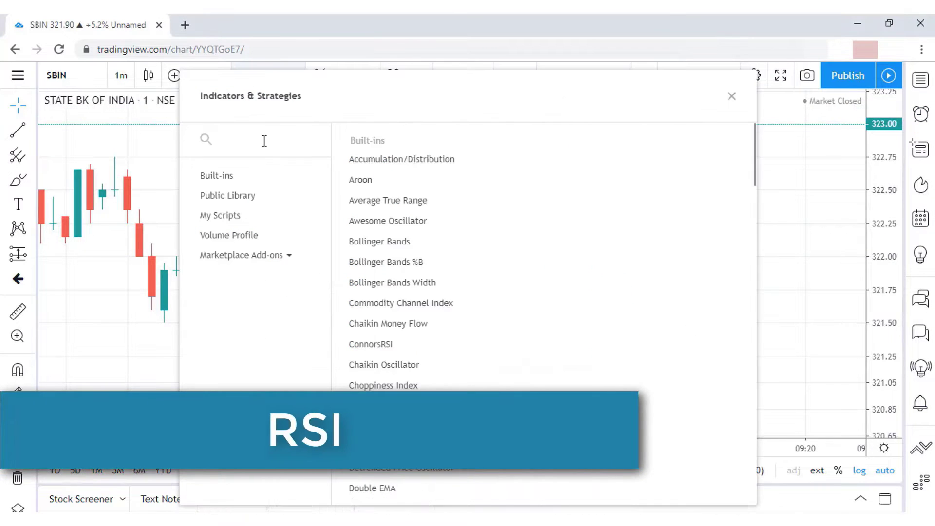
type("RSI")
left_click(343, 159)
left_click(731, 96)
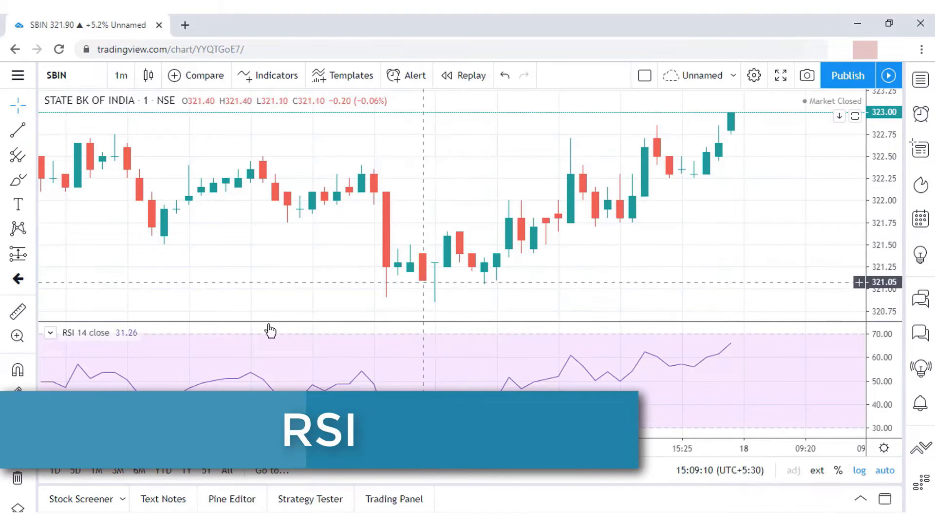
Set the RSI indicator's length to 40 and its source to ohlc4.
left_click(141, 333)
double_click(434, 275)
key("BackSpace")
type("40")
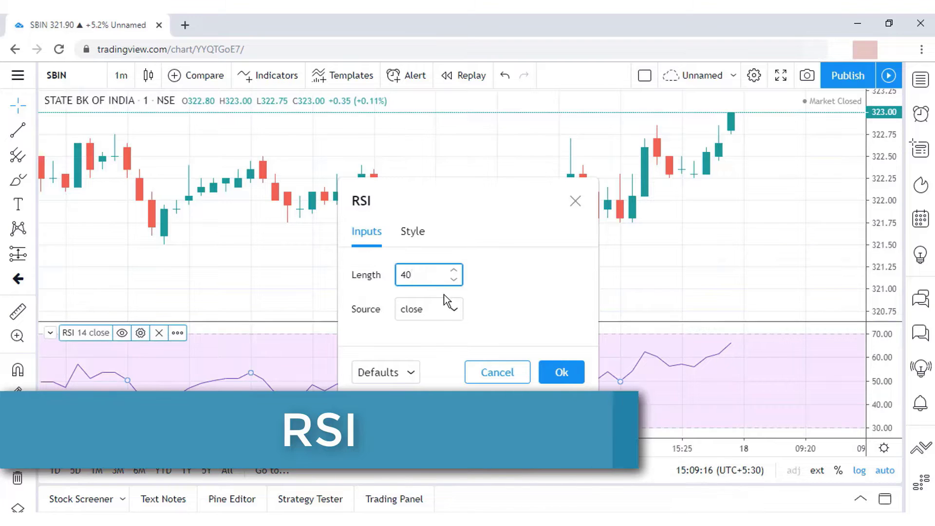
left_click(449, 308)
left_click(414, 467)
left_click(561, 382)
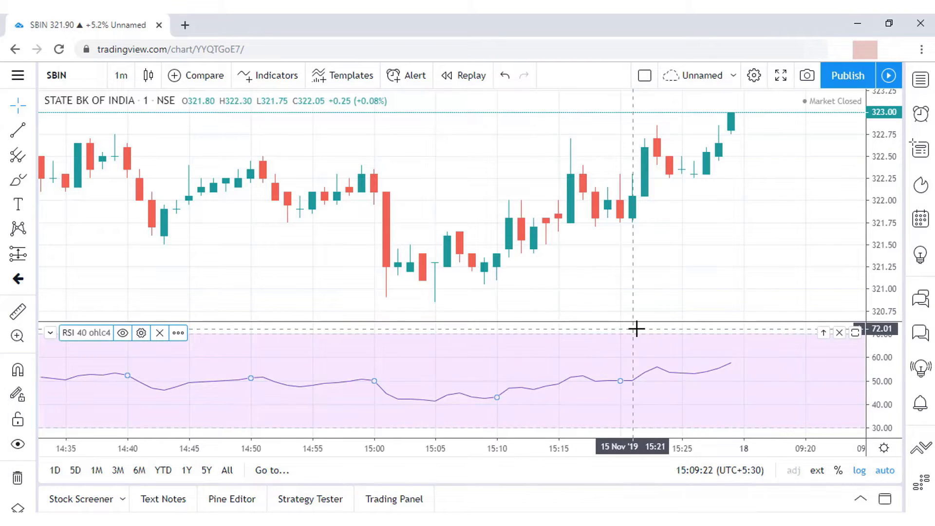
Create an alert for SBIN Crossing RSI (40, ohlc4) with the existing webhook and default message.
left_click(921, 114)
left_click(858, 77)
left_click(468, 209)
left_click(441, 261)
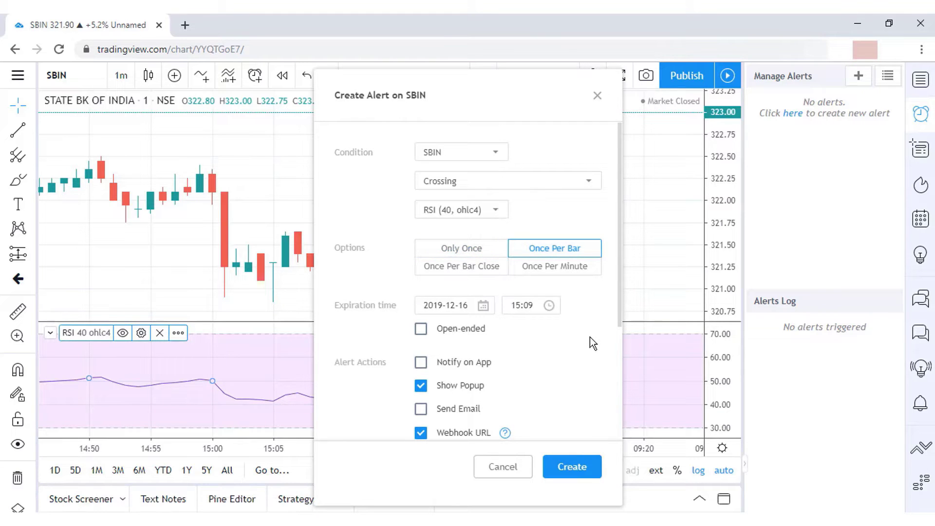
left_click_drag(618, 314, 524, 408)
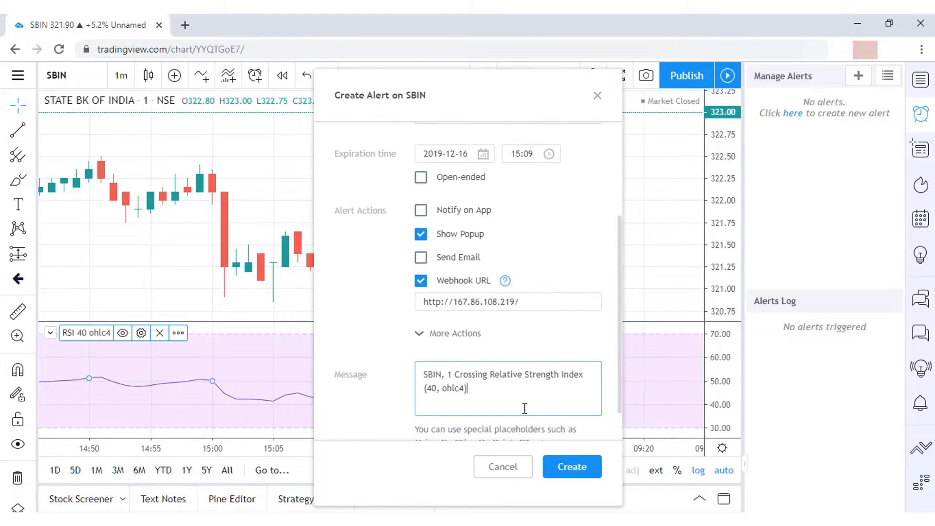
scroll(618, 385, "down", 1)
left_click(561, 468)
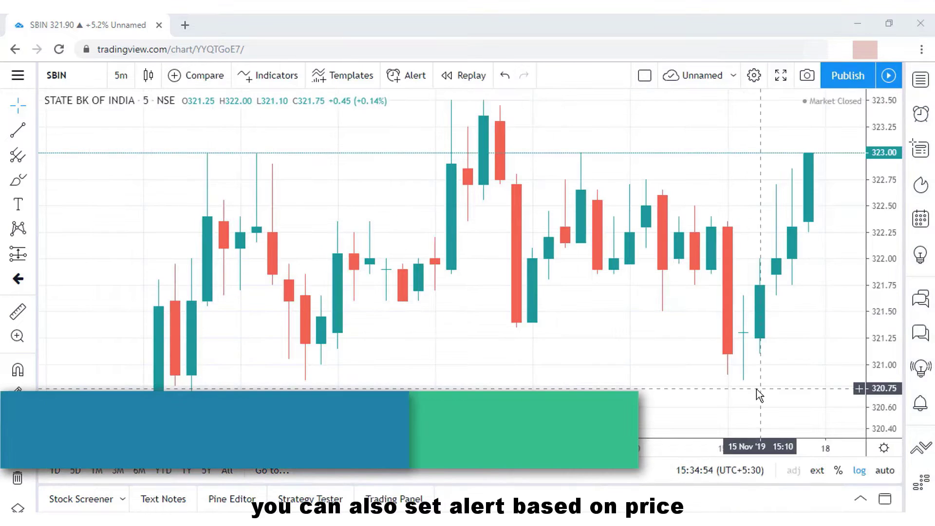
Start a new price alert on SBIN with the Crossing value set to 321.00.
left_click(393, 75)
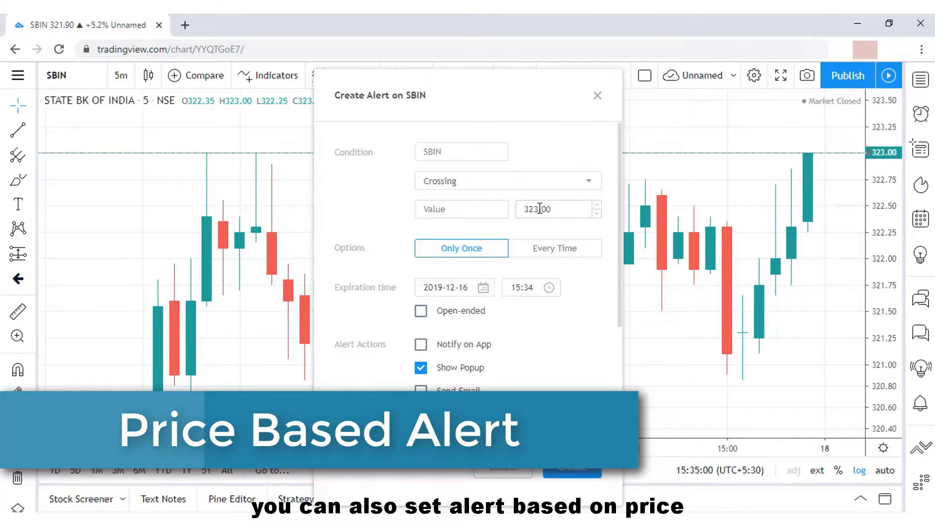
key("BackSpace")
type("1")
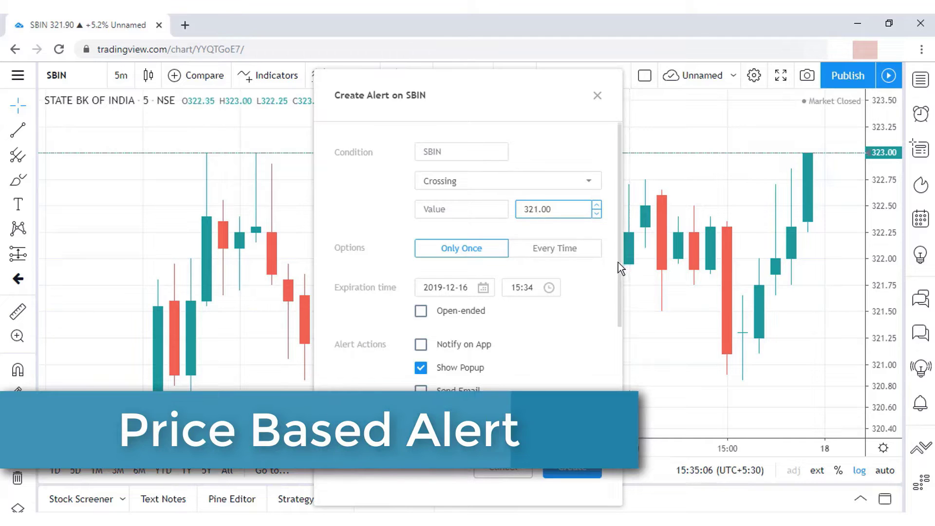
Replace the alert message with "SYMBOL: SBIN" and "TYPE: LE" on separate lines and create the price alert.
left_click_drag(619, 262, 618, 350)
scroll(618, 350, "down", 1)
left_click(563, 369)
key("ctrl+a")
key("ctrl+v")
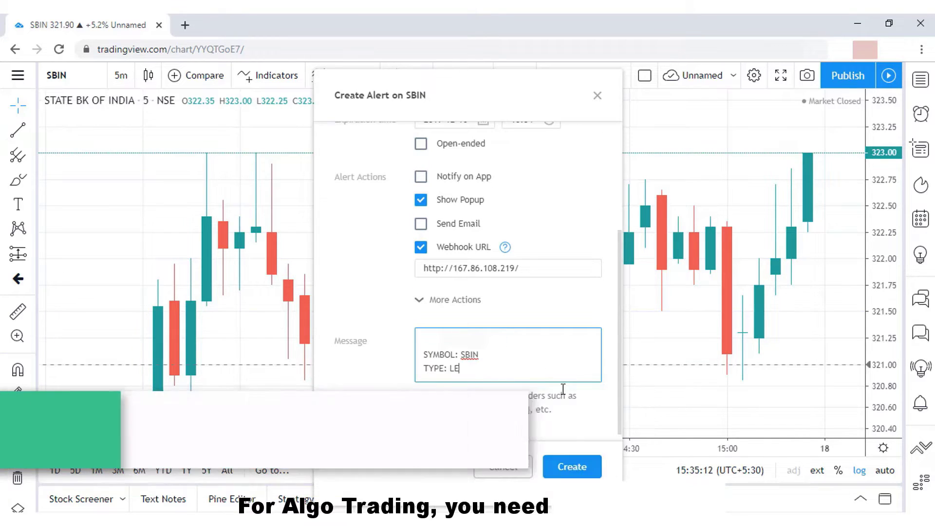
left_click(574, 468)
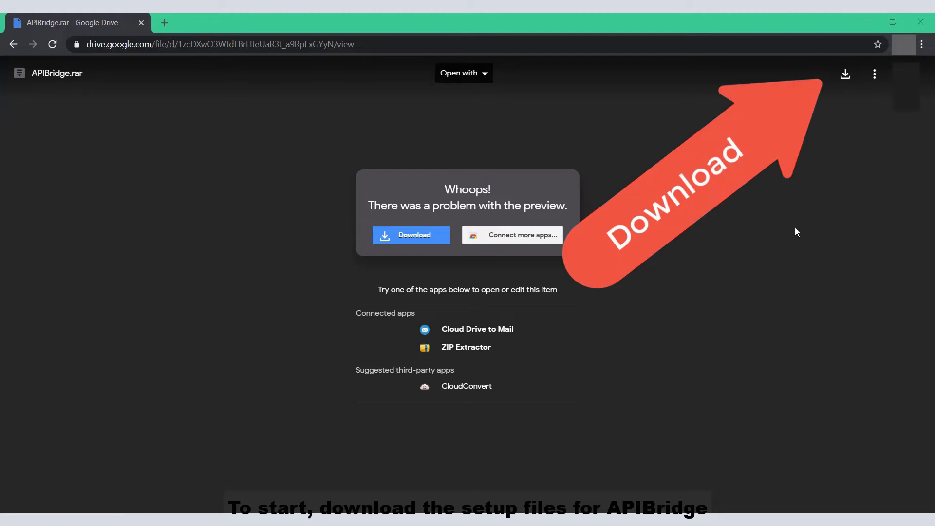
Download APIBridge.rar from Google Drive and show the saved file in the Downloads folder.
left_click(845, 74)
left_click(146, 334)
left_click(446, 471)
left_click(124, 500)
left_click(152, 459)
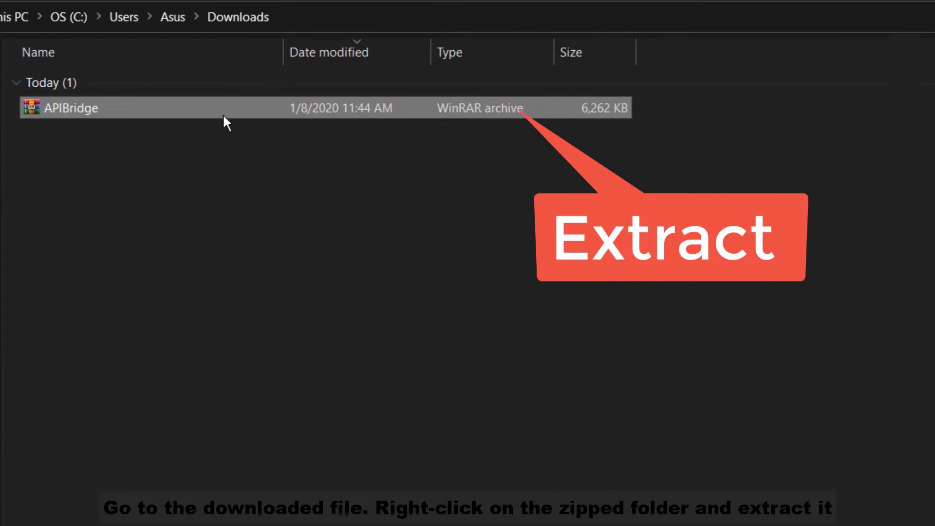
Extract the APIBridge archive into its own APIBridge folder in Downloads and select that folder.
left_click(223, 113)
right_click(223, 113)
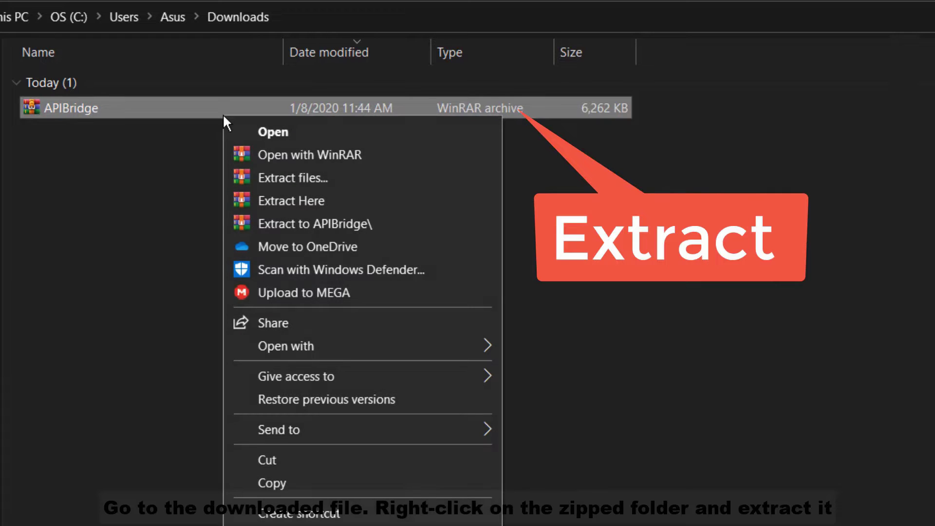
left_click(271, 224)
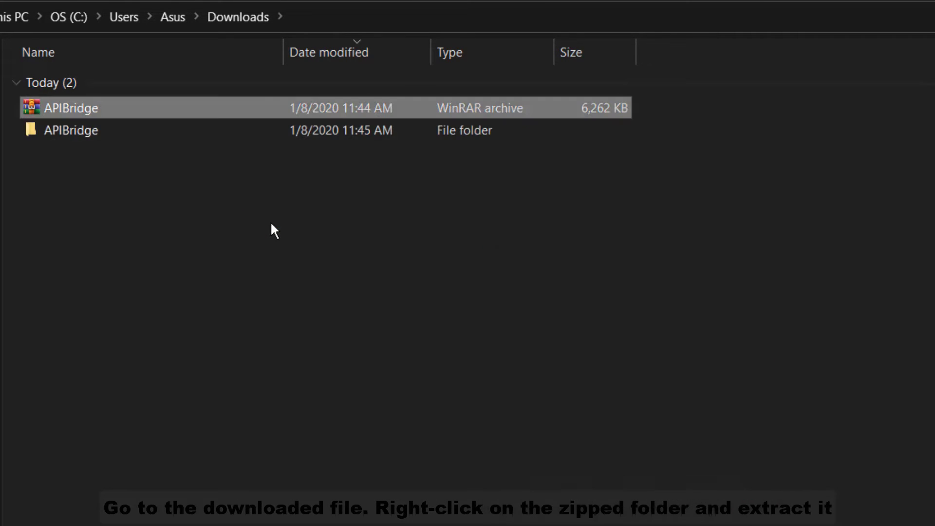
left_click(220, 130)
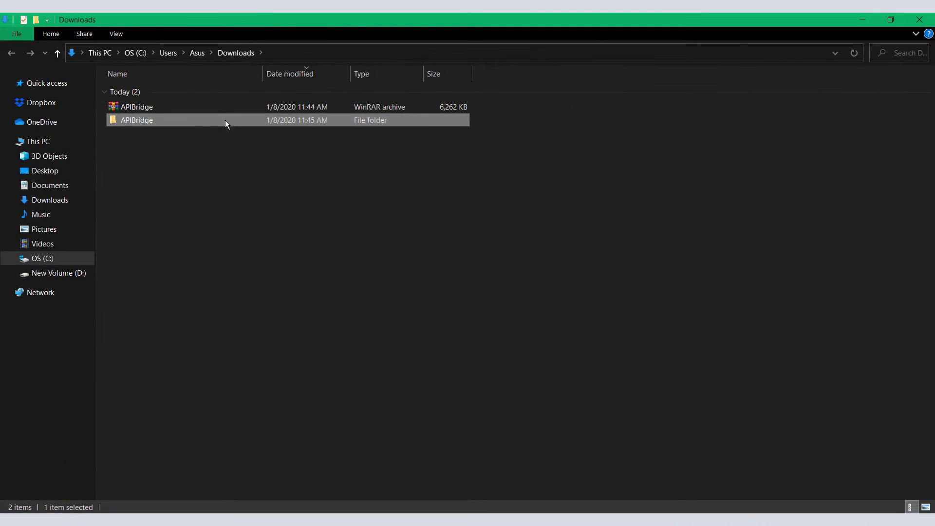
Move the extracted APIBridge folder from Downloads to the root of the C: drive.
right_click(225, 120)
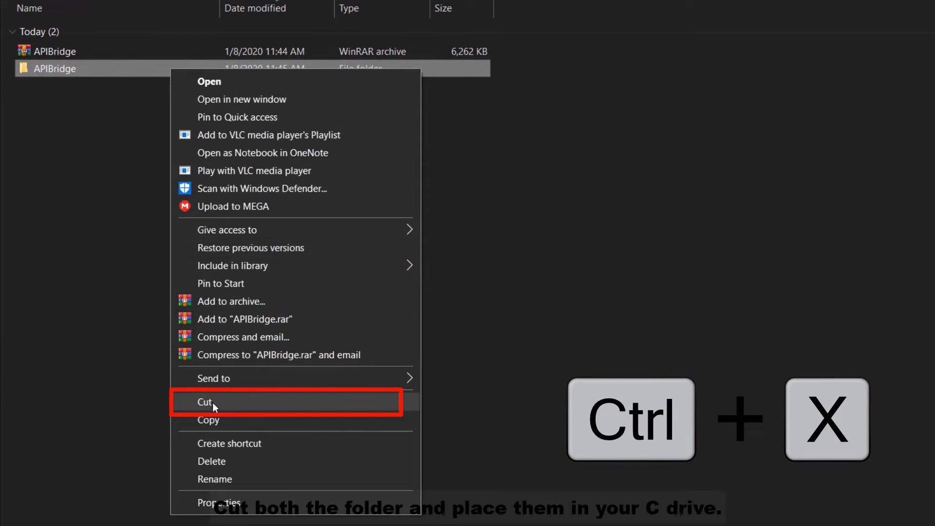
left_click(213, 403)
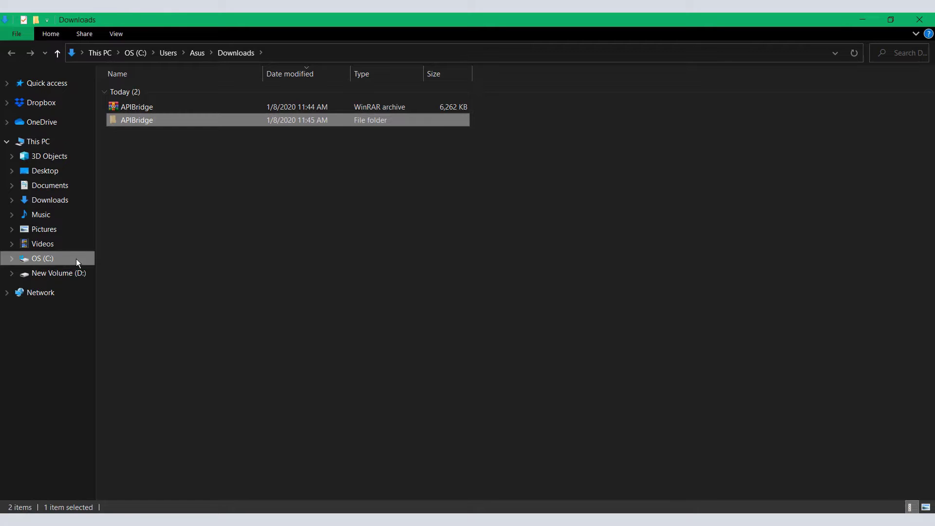
left_click(76, 258)
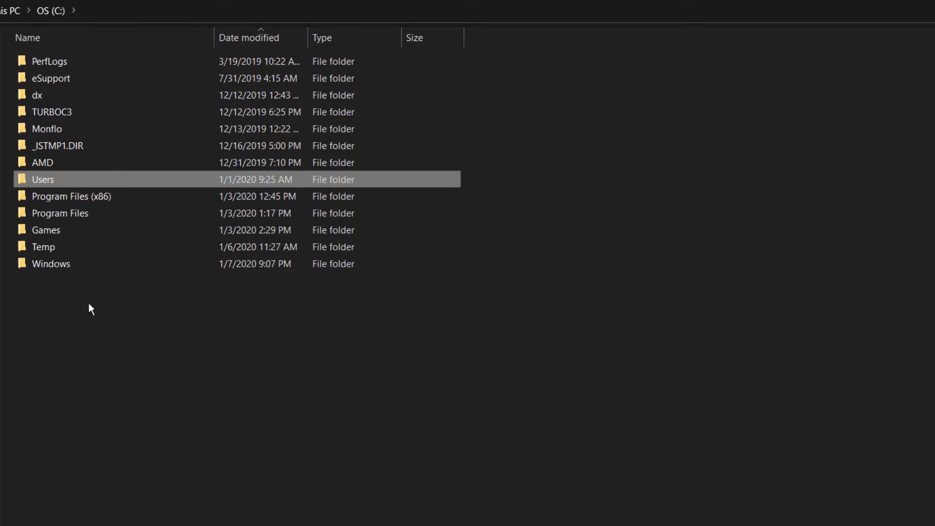
right_click(89, 308)
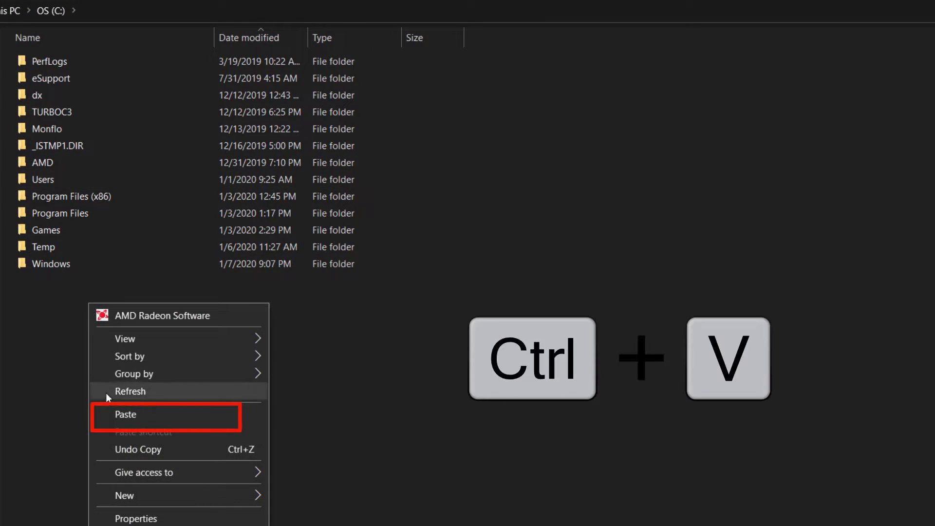
left_click(113, 414)
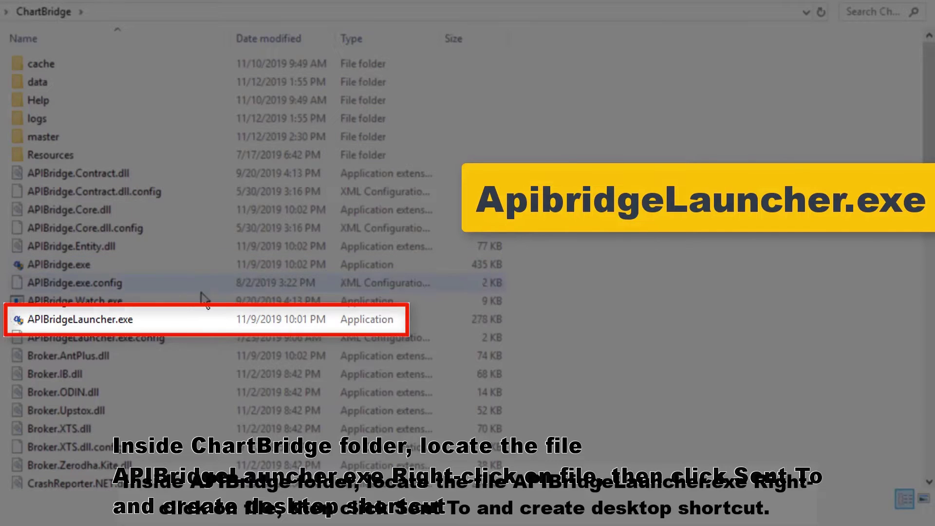
Create a desktop shortcut for APIBridgeLauncher.exe.
right_click(184, 323)
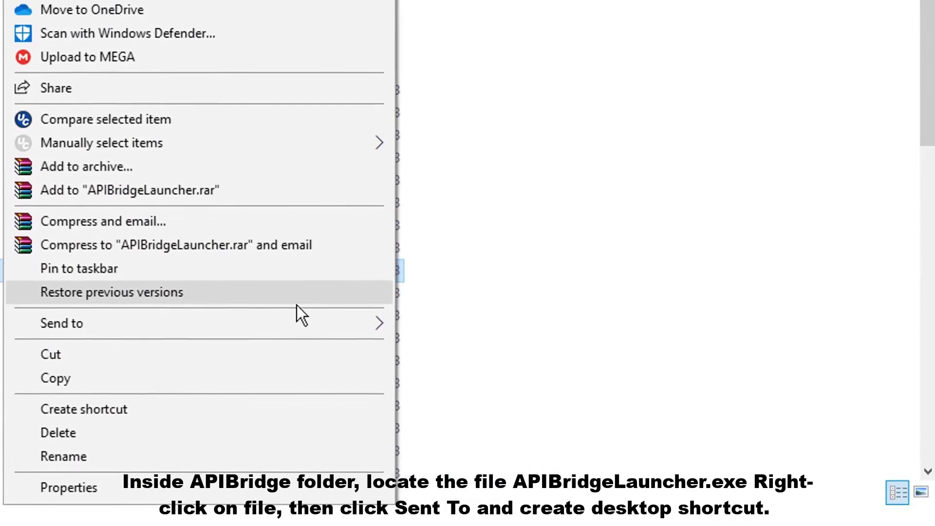
mouse_move(375, 324)
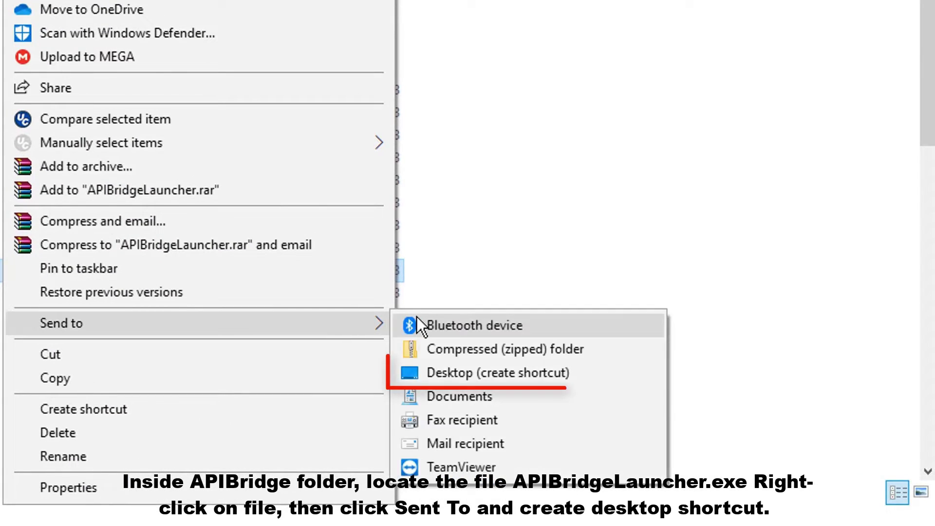
left_click(435, 366)
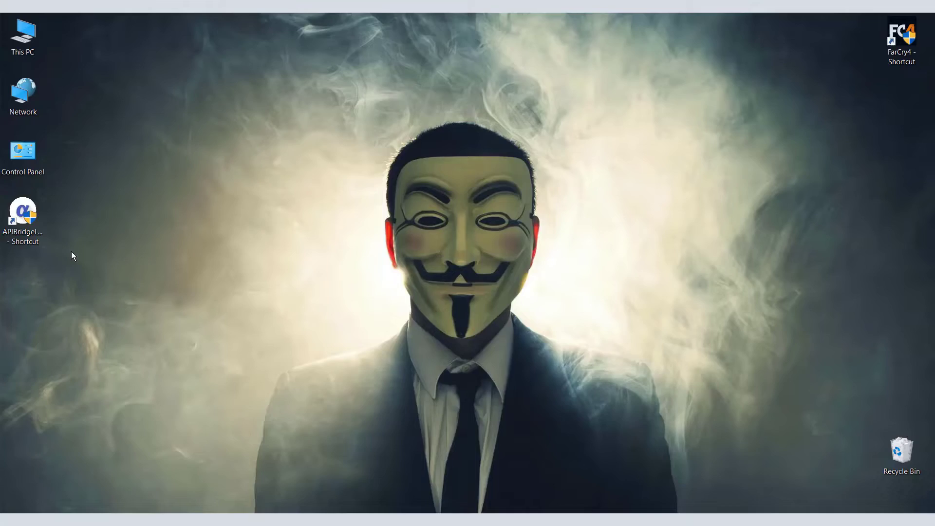
Launch APIBridge from its desktop shortcut and delete the MCRO and BANKNIFTY rows from the symbol settings.
double_click(23, 214)
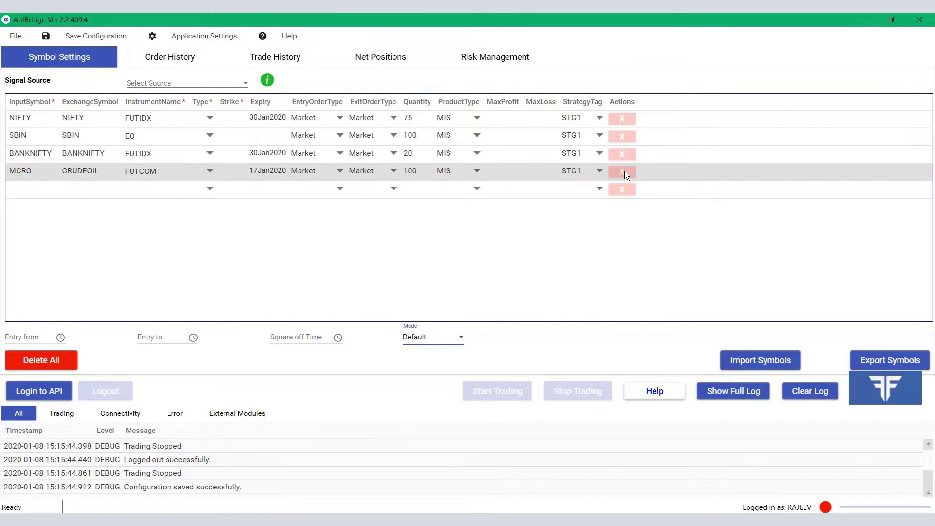
left_click(624, 171)
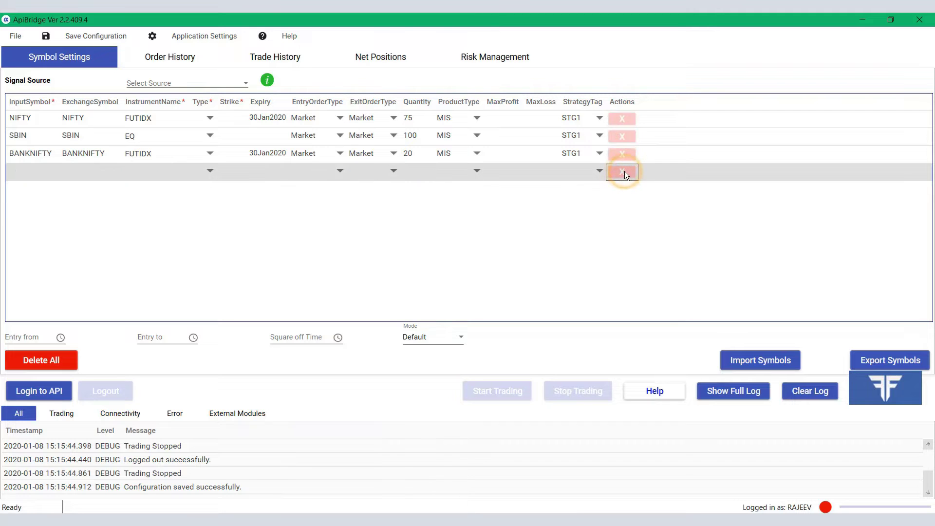
left_click(624, 154)
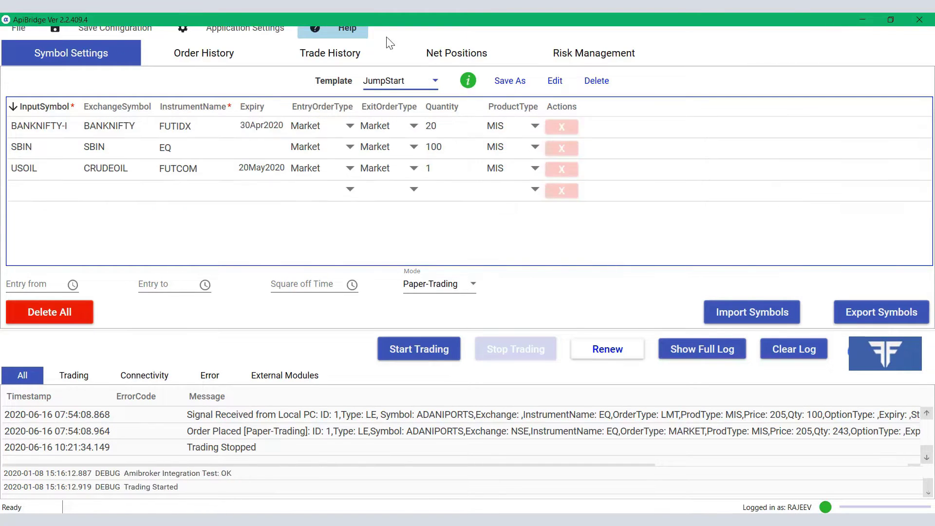
Open the extension update page from the Jump Start help on TradingView and add APIBridgeChrome_v3_4_stable.crx to Chrome.
left_click(342, 30)
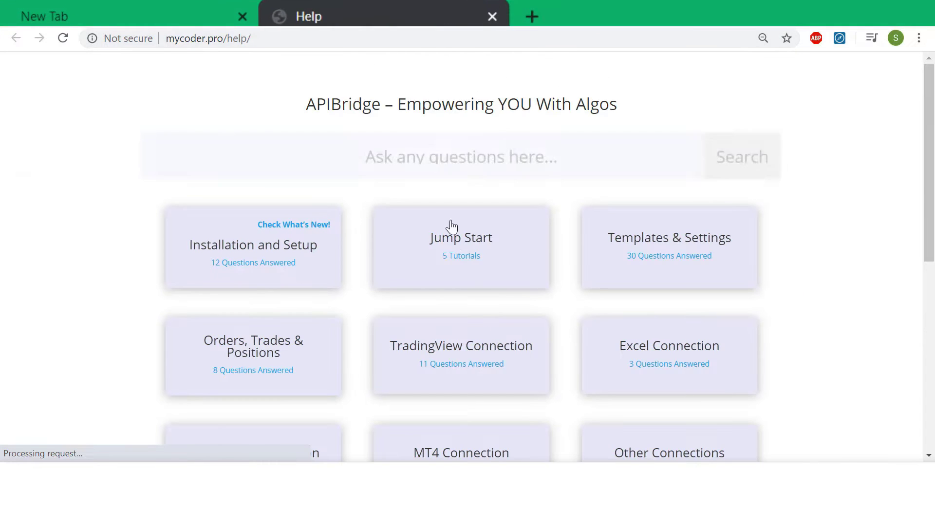
left_click(454, 244)
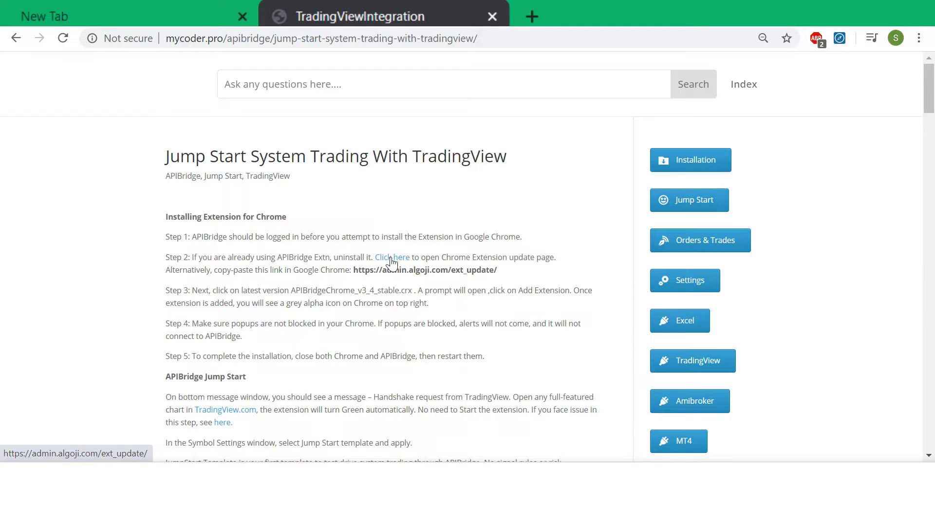
left_click(392, 259)
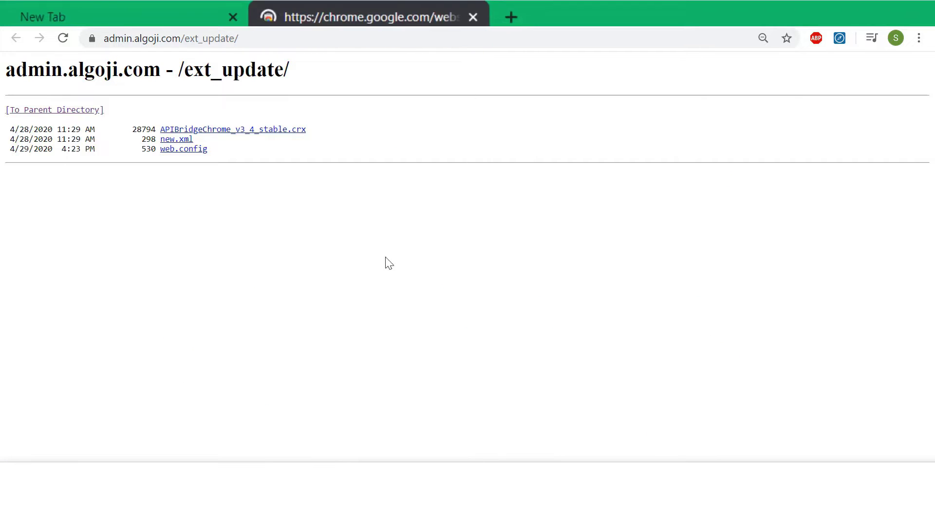
left_click(244, 130)
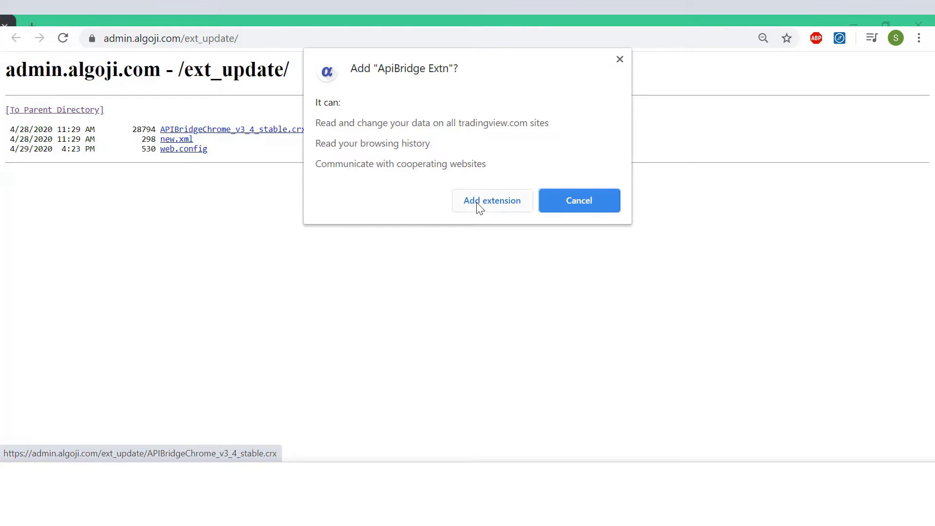
left_click(479, 204)
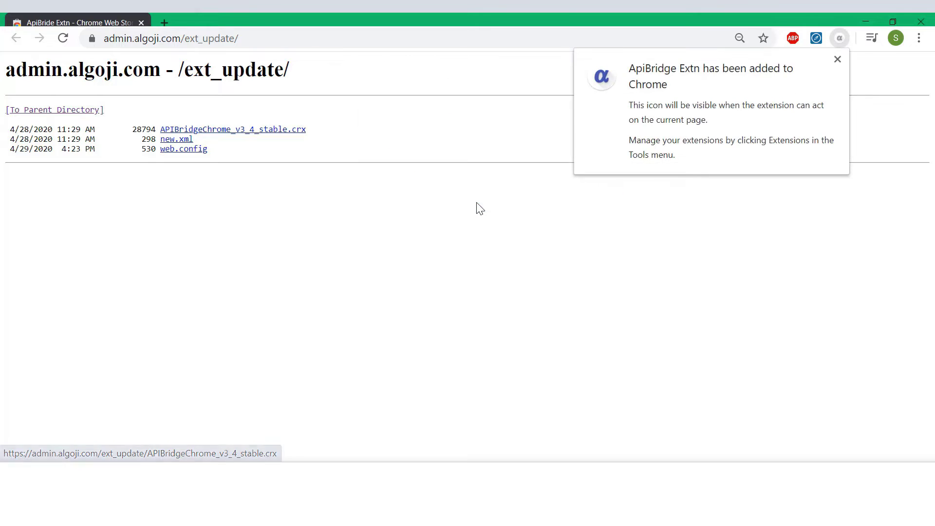
left_click(838, 59)
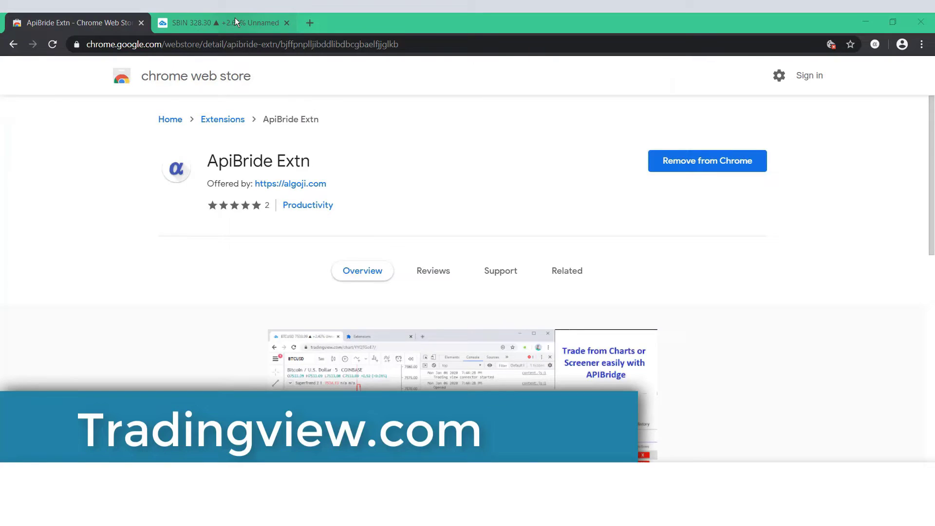
Switch to the SBIN chart on TradingView and activate the ApiBridge extension to connect it with APIBridge.
left_click(235, 20)
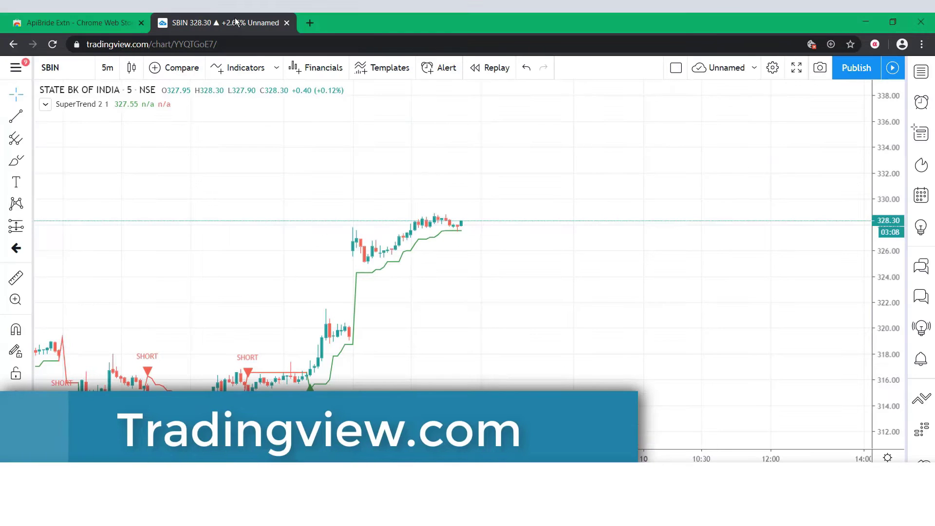
left_click(875, 44)
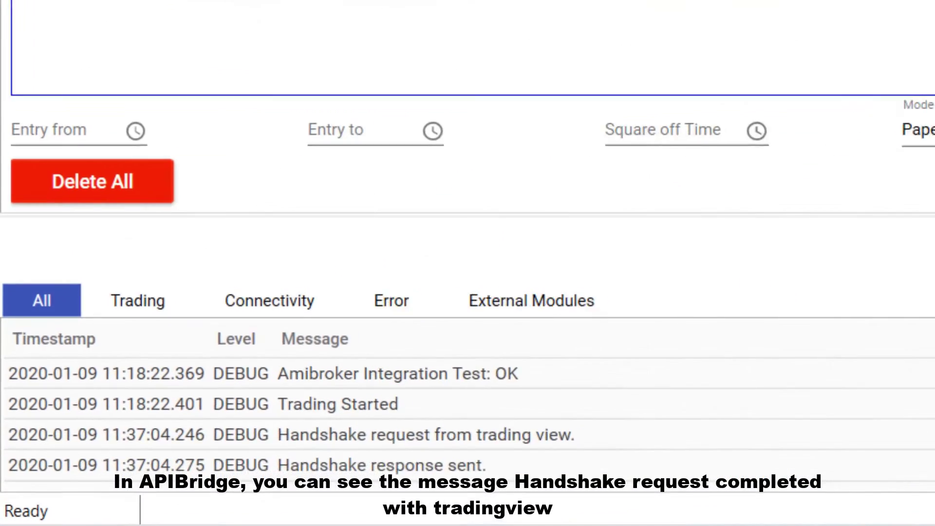
left_click(545, 461)
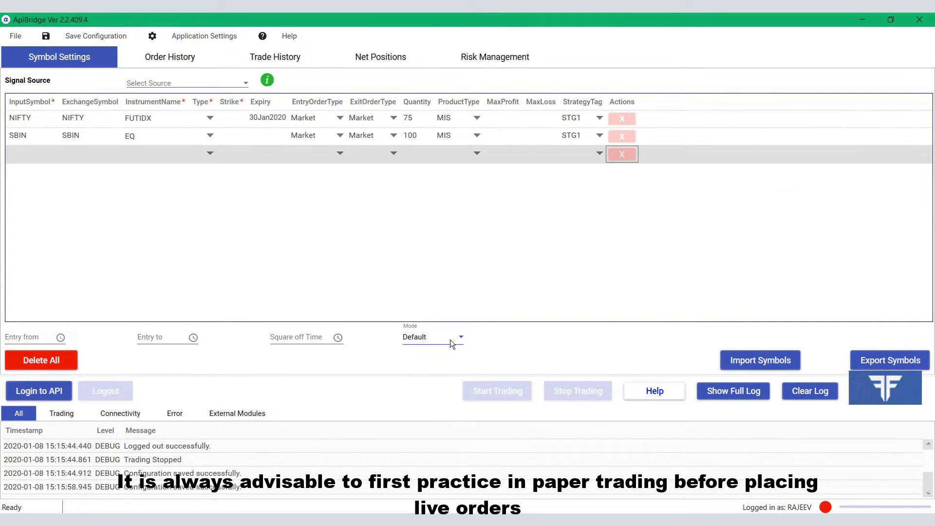
Set the APIBridge mode to Paper-Trading and save the configuration.
left_click(450, 340)
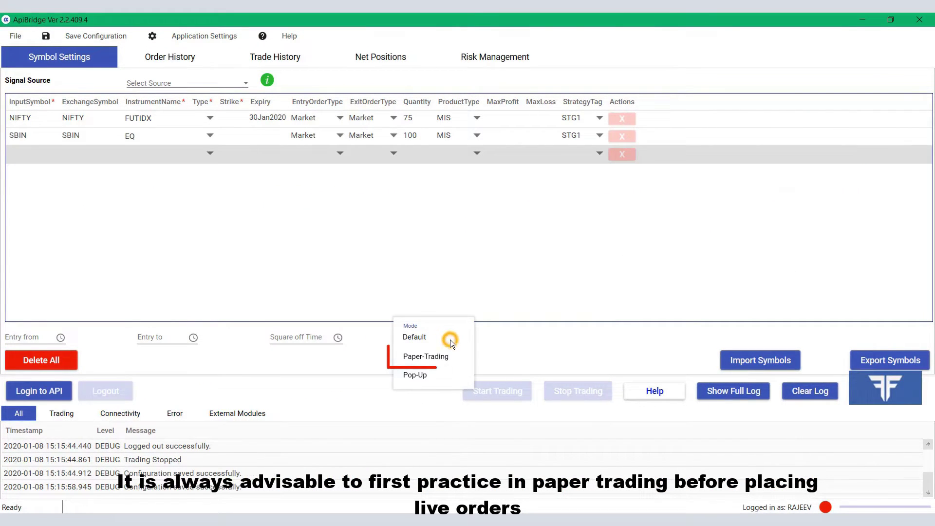
left_click(432, 358)
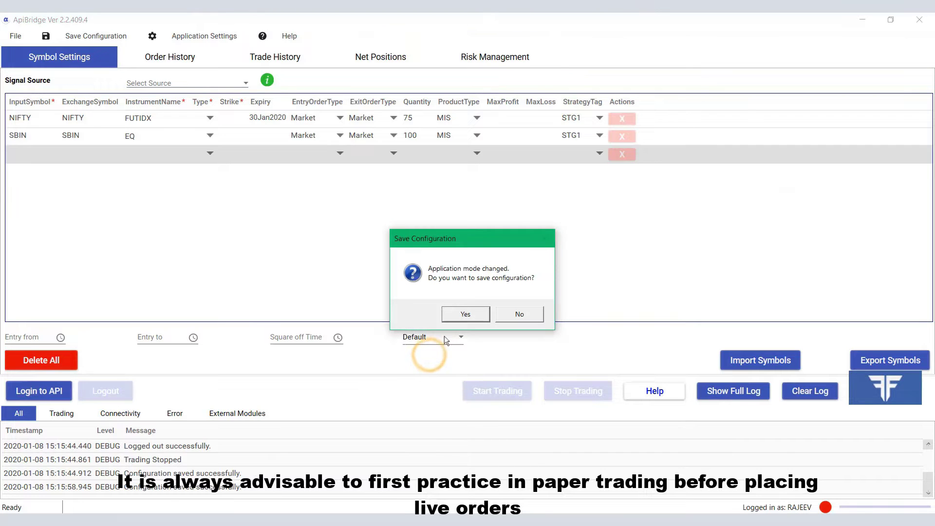
left_click(462, 314)
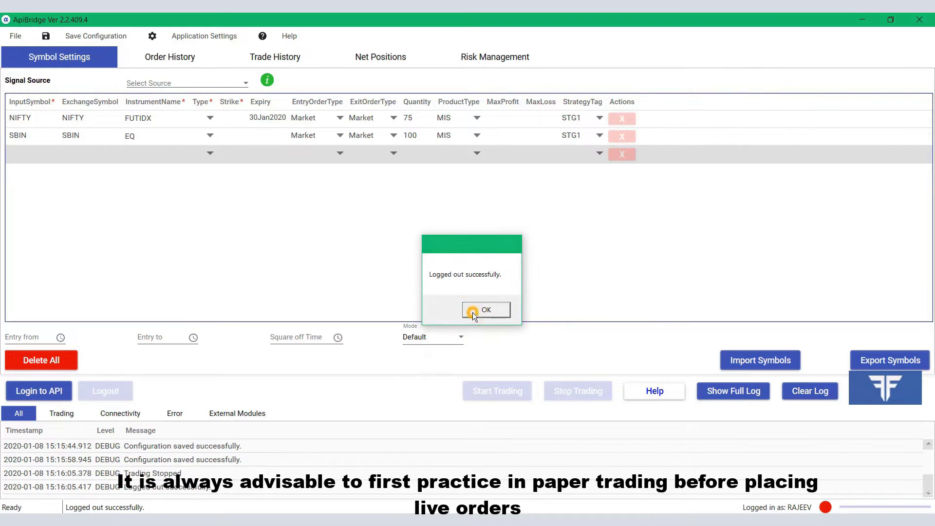
left_click(472, 313)
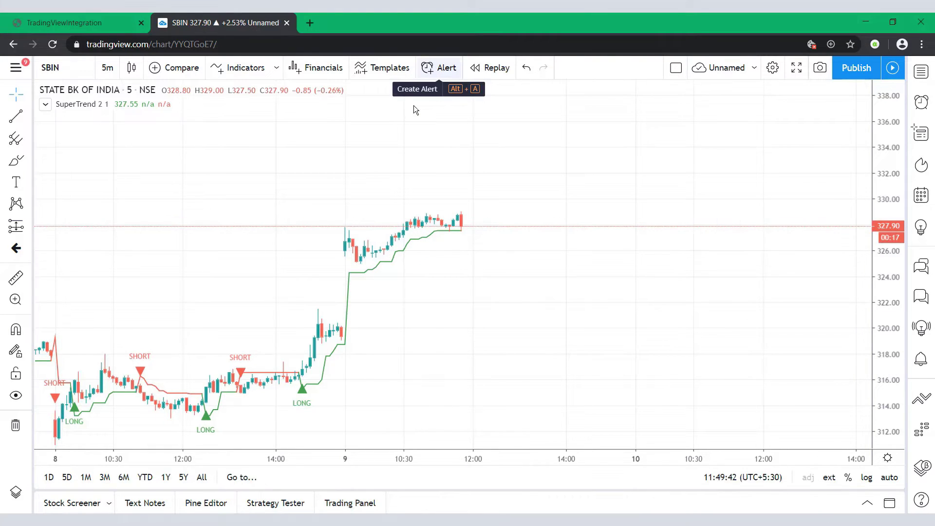
Start a TradingView alert on SBIN with the SuperTrend indicator's SuperTrend Long condition and clear its default message.
left_click(437, 71)
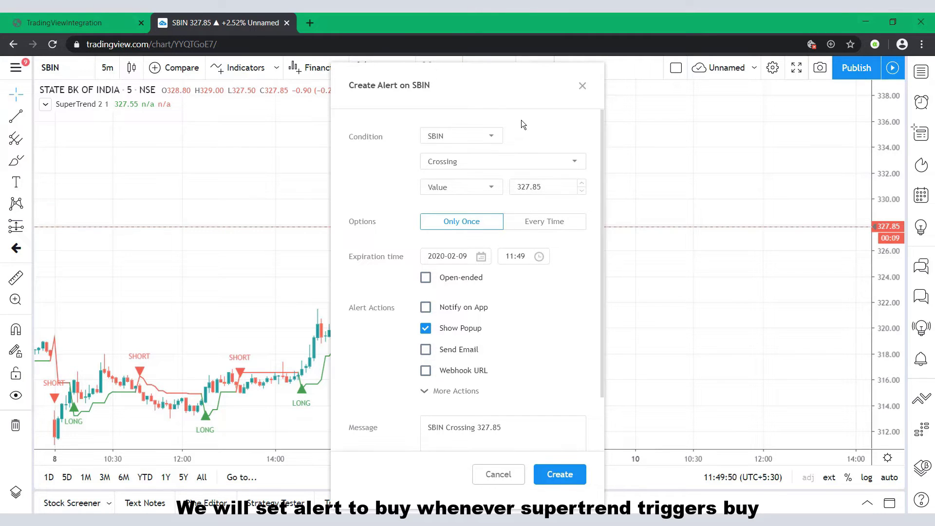
left_click(493, 138)
left_click(468, 155)
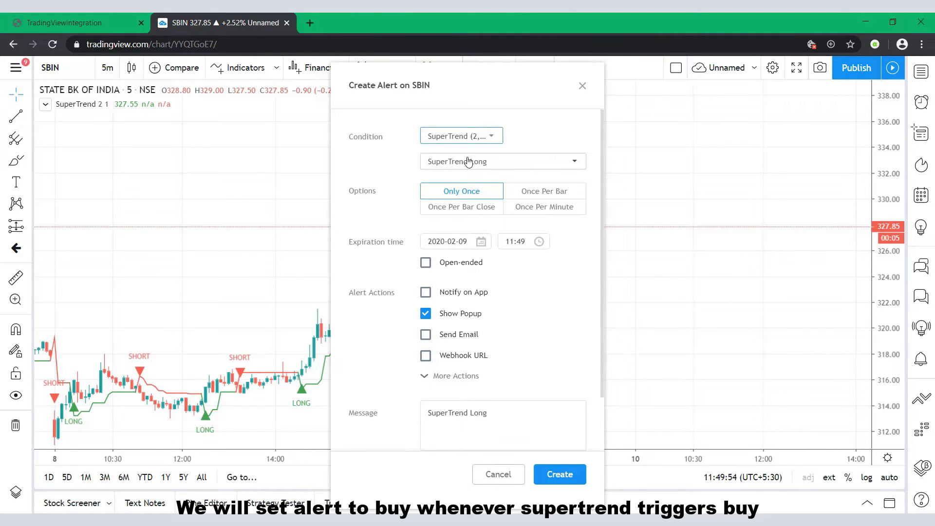
scroll(496, 312, "down", 1)
left_click(474, 389)
key("ctrl+a")
key("BackSpace")
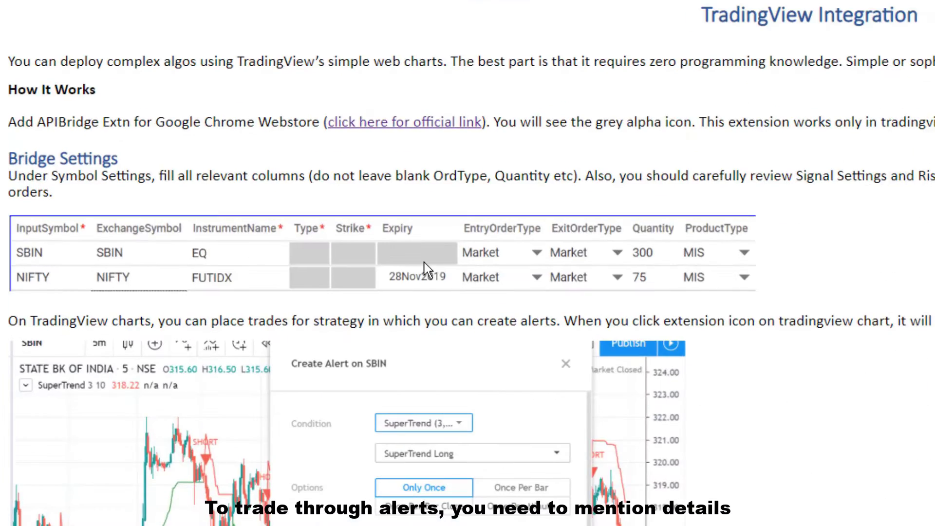
Copy "SYMBOL: SBIN" and "TYPE: LE" from Example 1 of the TradingView Integration guide into the alert message and create the alert.
scroll(425, 267, "down", 15)
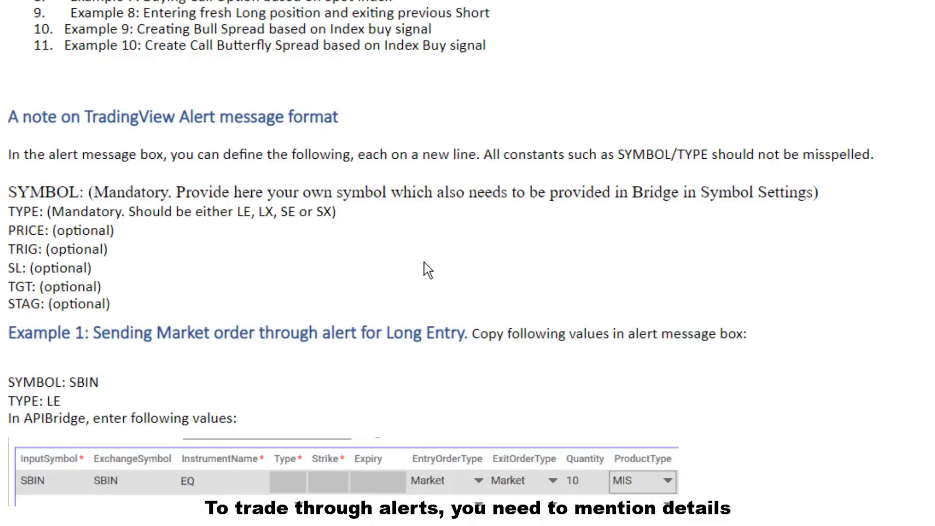
left_click_drag(73, 200, 9, 174)
key("ctrl+c")
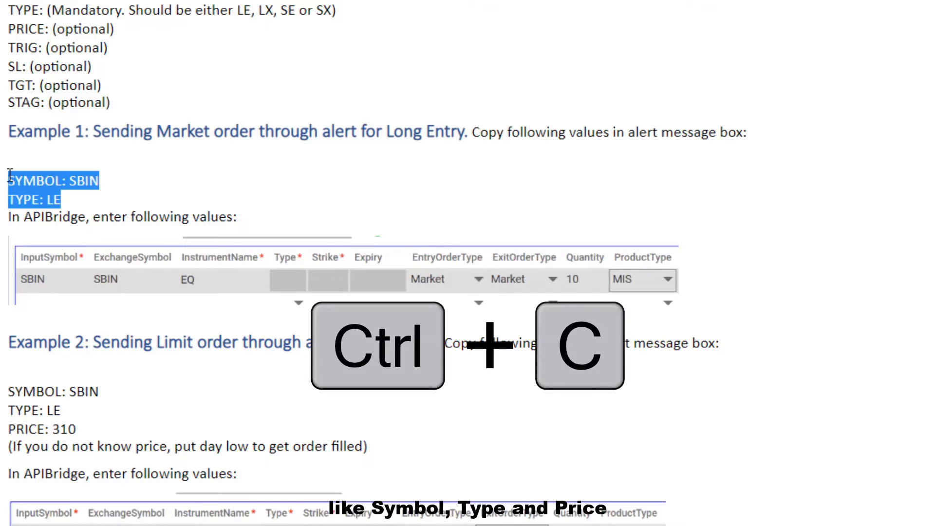
right_click(88, 183)
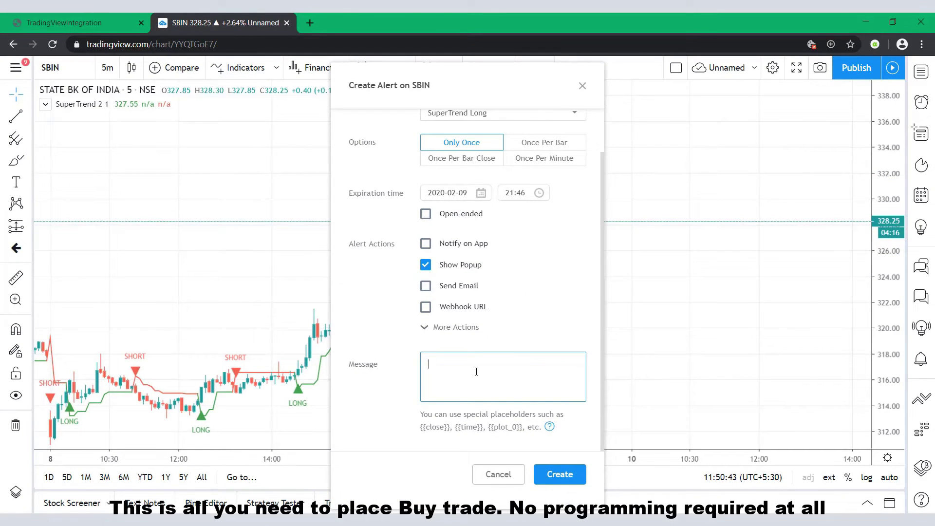
right_click(477, 371)
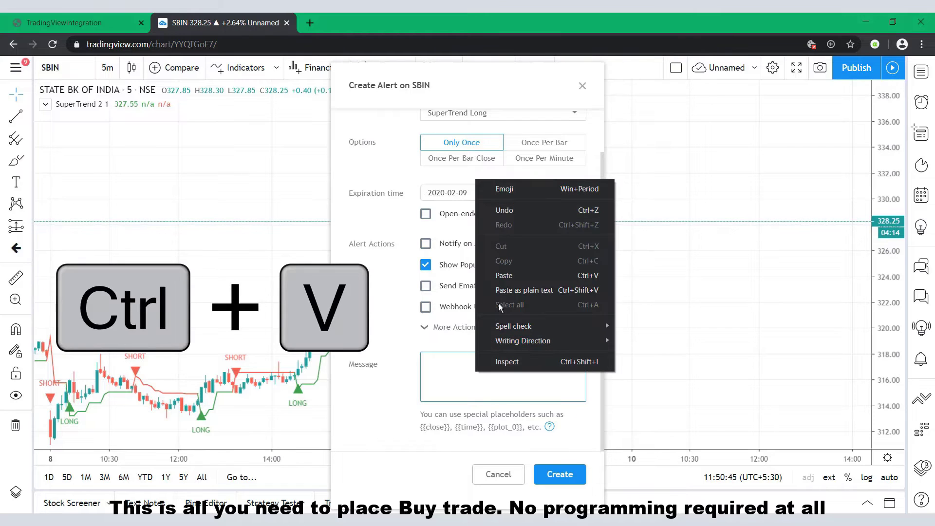
left_click(508, 276)
left_click(560, 474)
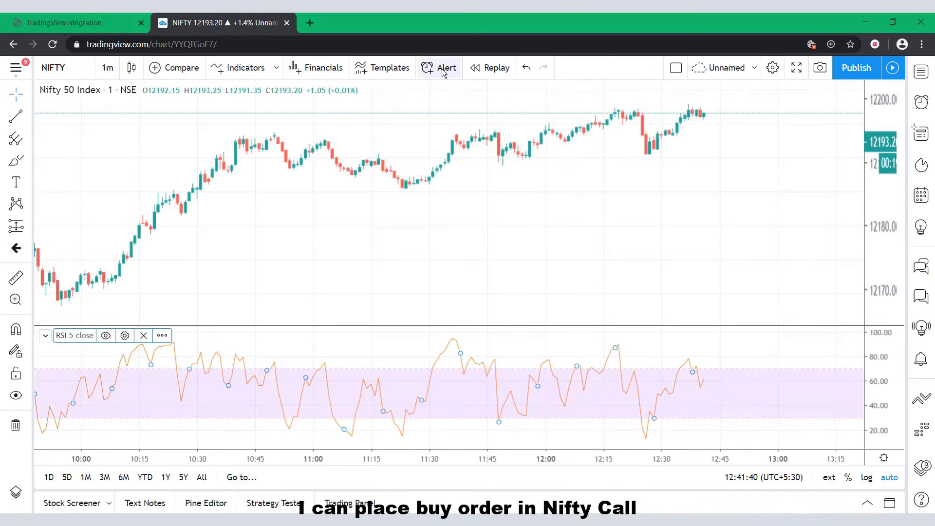
Start a new alert on NIFTY with the condition RSI (5, close) Crossing the value 70.00.
left_click(440, 65)
left_click(438, 137)
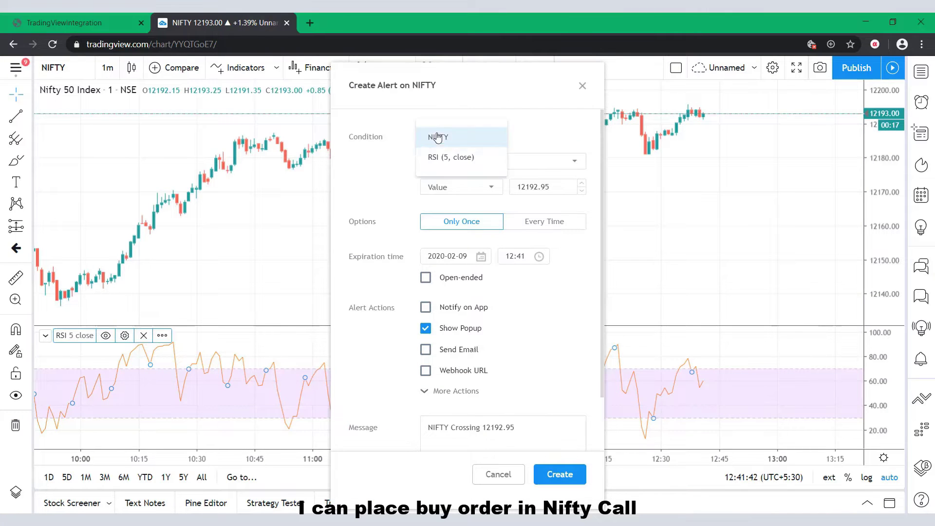
left_click(451, 157)
double_click(516, 187)
key("BackSpace")
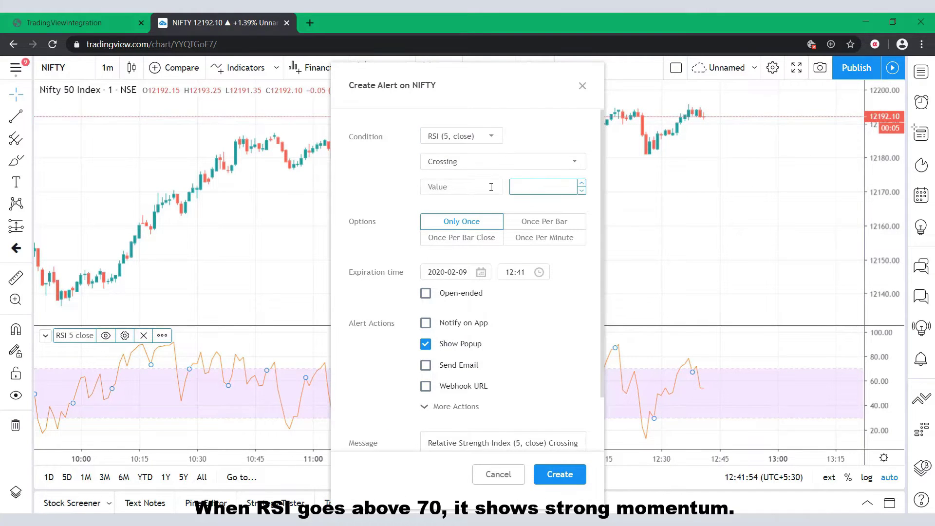
scroll(493, 351, "down", 3)
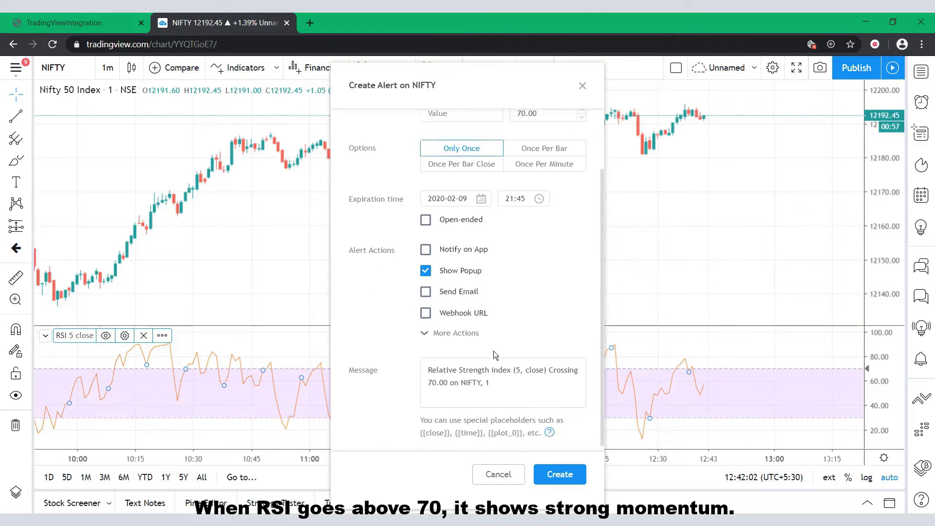
Replace the NIFTY alert's default message with "SYMBOL: NIFTYCALL" and "TYPE: LE" copied from Example 7 of the TradingView Integration guide and create the alert.
left_click(468, 376)
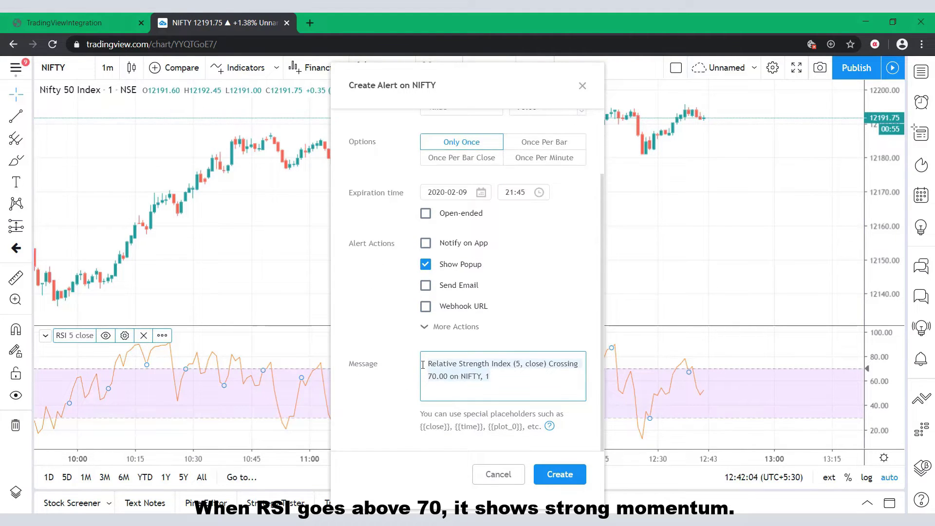
key("BackSpace")
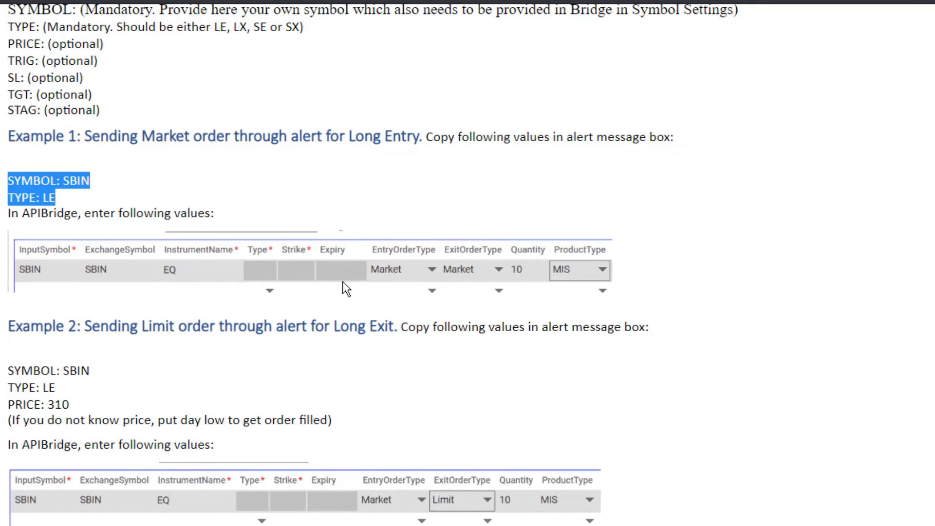
scroll(344, 290, "down", 6)
scroll(345, 290, "down", 8)
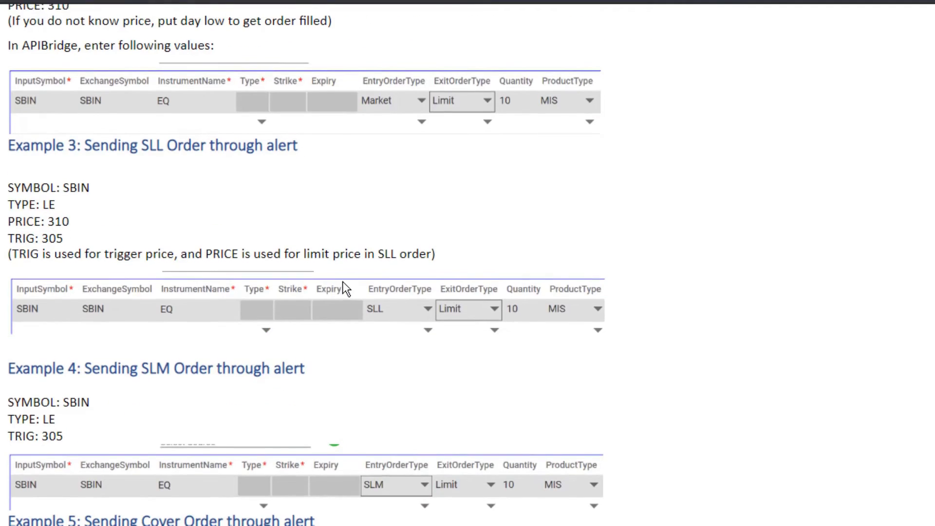
scroll(345, 289, "down", 7)
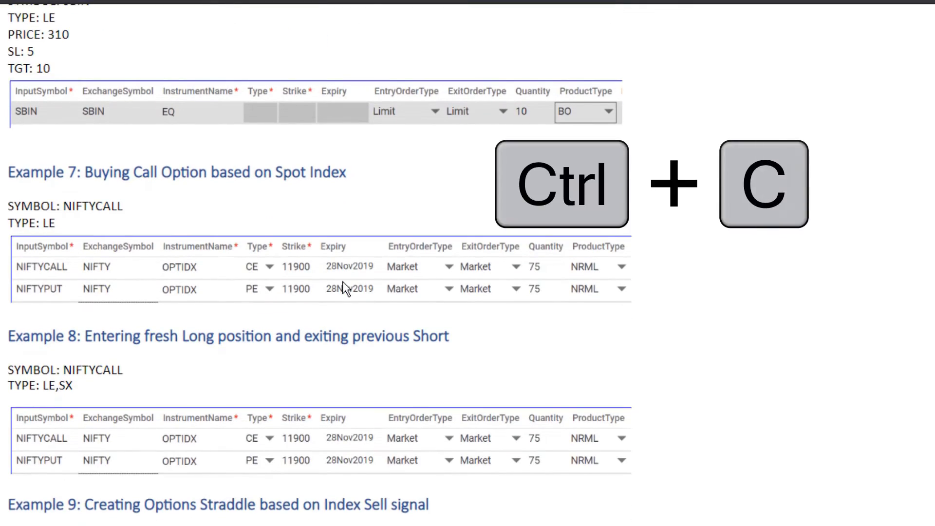
left_click_drag(26, 213, 13, 211)
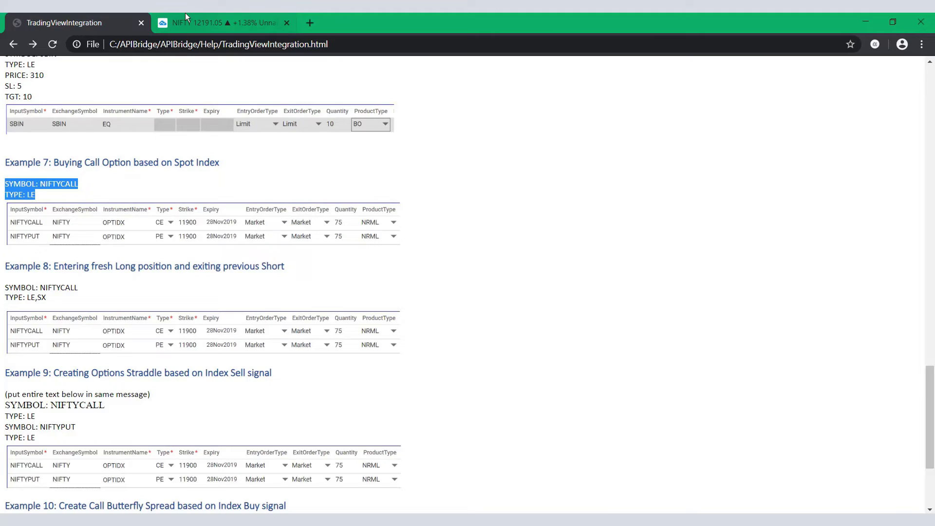
left_click(185, 19)
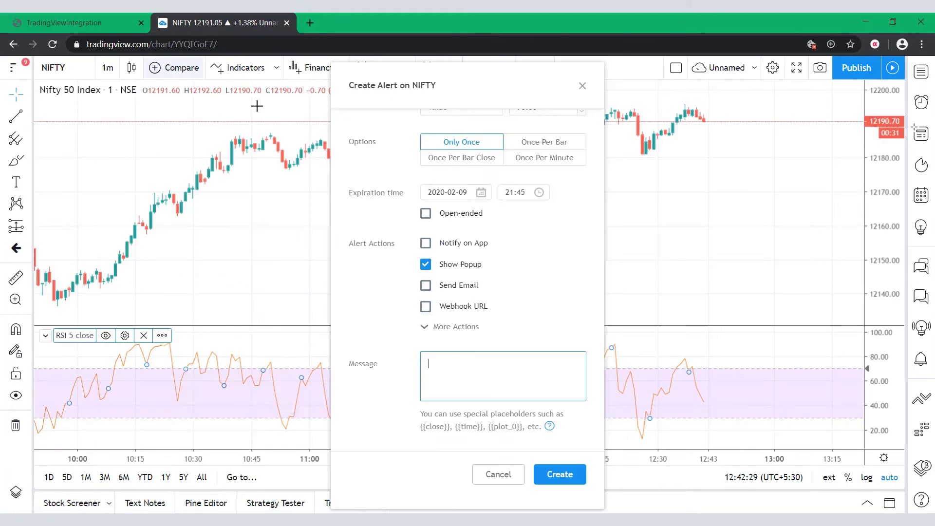
key("ctrl+v")
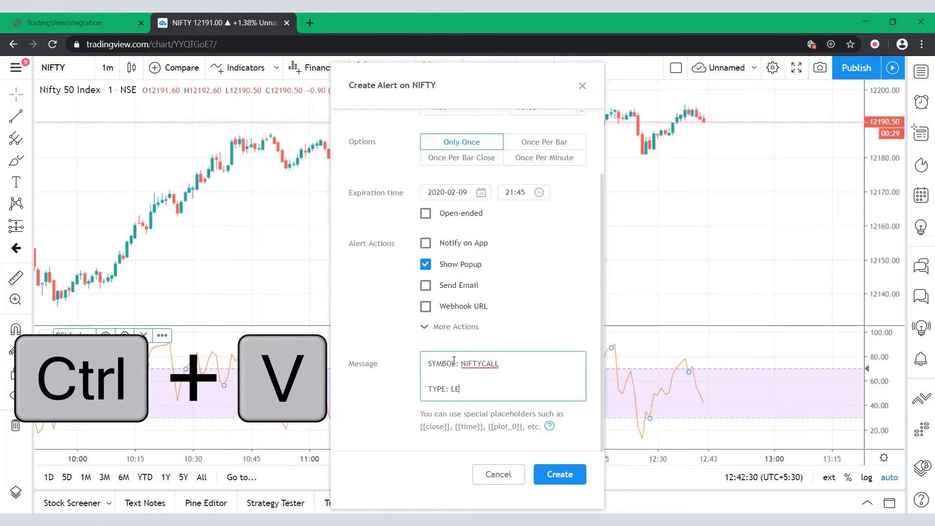
left_click(559, 474)
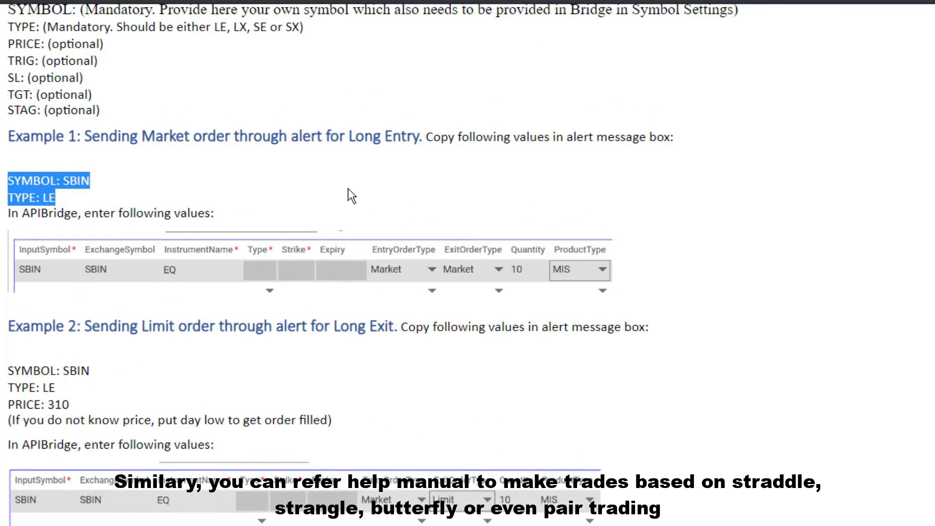
Review the order examples in the TradingView Integration guide from Example 1 onward for other alert message formats.
scroll(346, 289, "down", 3)
scroll(346, 289, "down", 10)
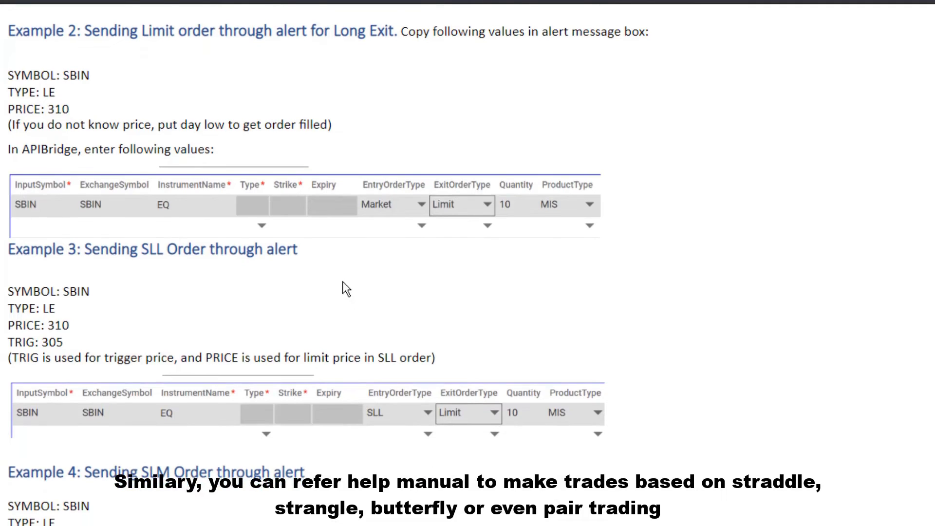
scroll(346, 289, "down", 8)
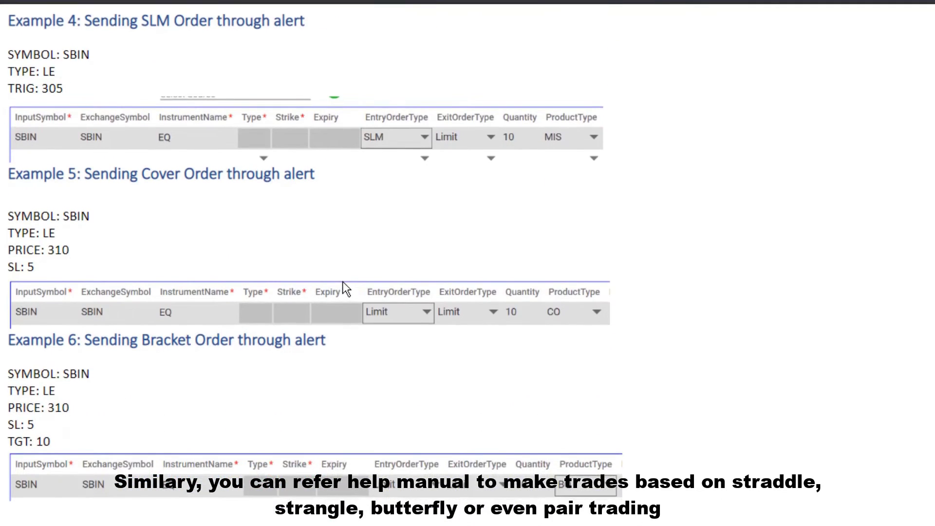
scroll(346, 289, "down", 2)
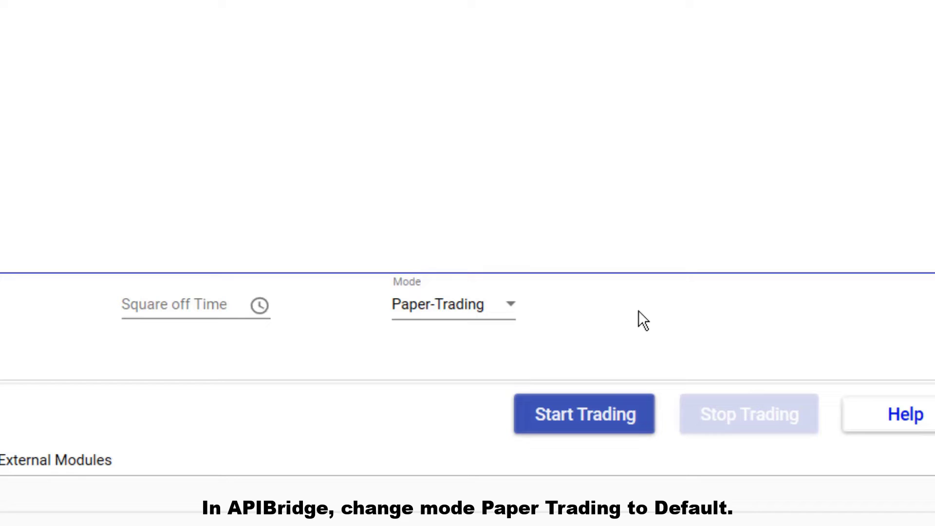
Switch to APIBridge and open the choices for the trading Mode.
left_click(481, 307)
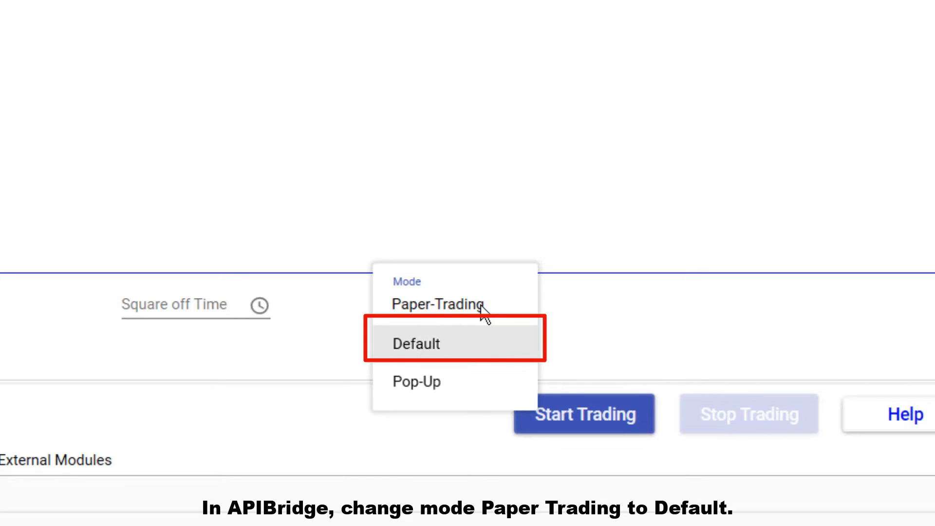